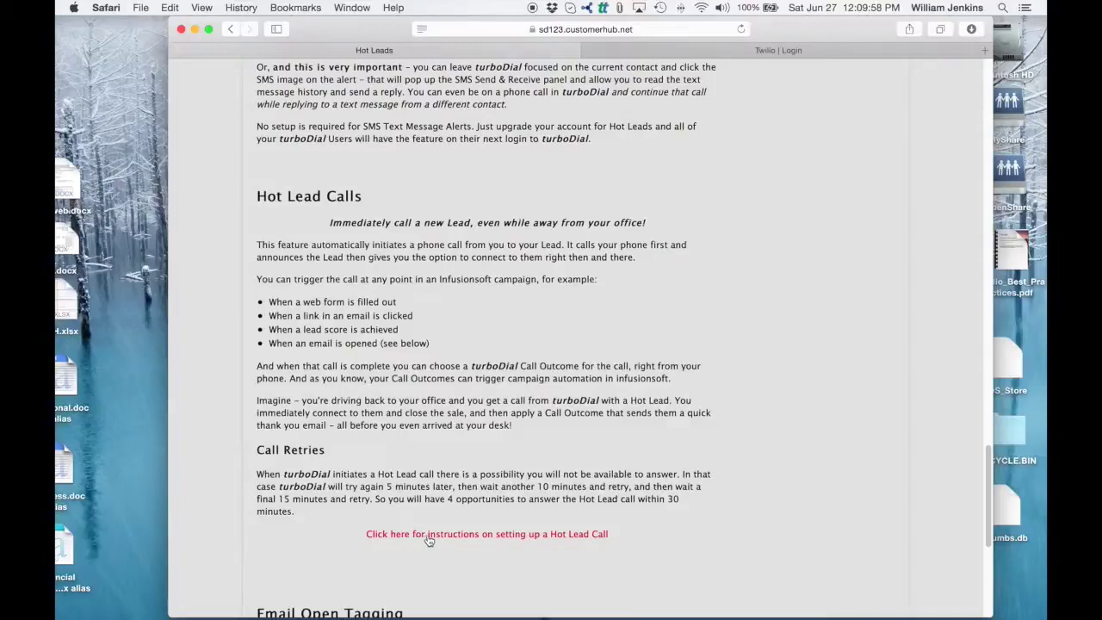
- Open the Hot Lead Call setup instructions and review the HTTP POST section with its URL and name/value template
left_click(427, 535)
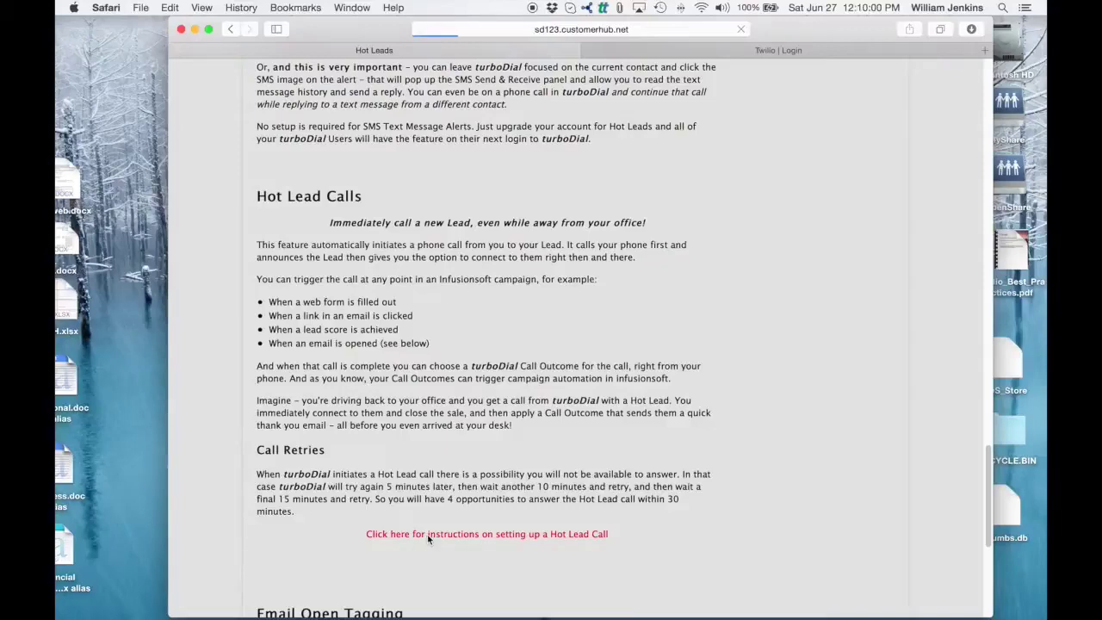
scroll(513, 427, "down", 5)
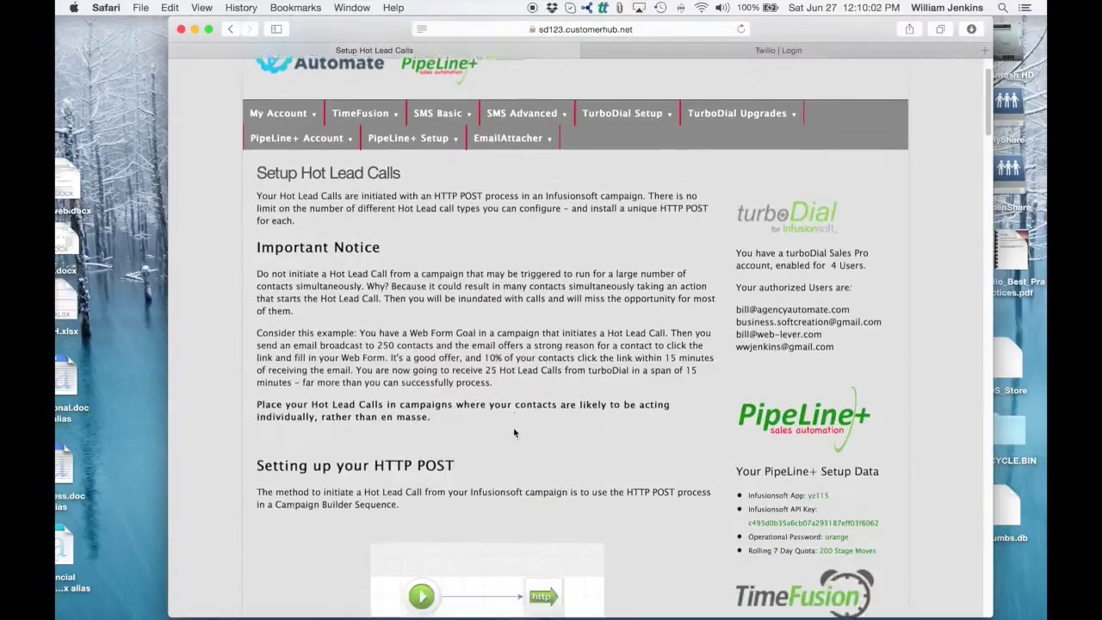
scroll(513, 433, "down", 2)
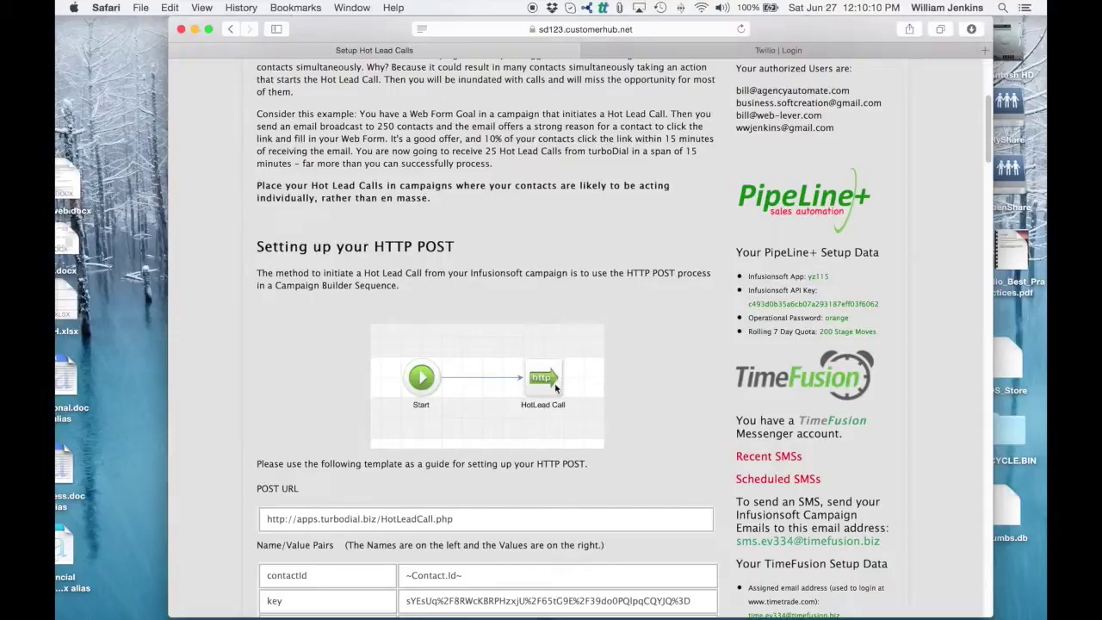
scroll(555, 389, "down", 1)
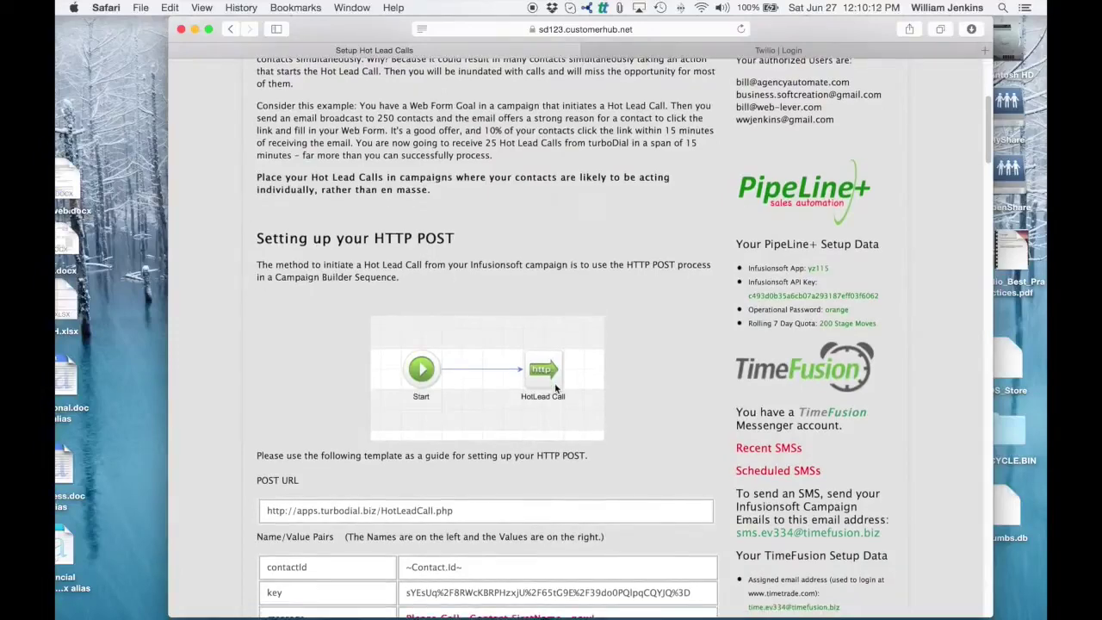
scroll(555, 389, "down", 8)
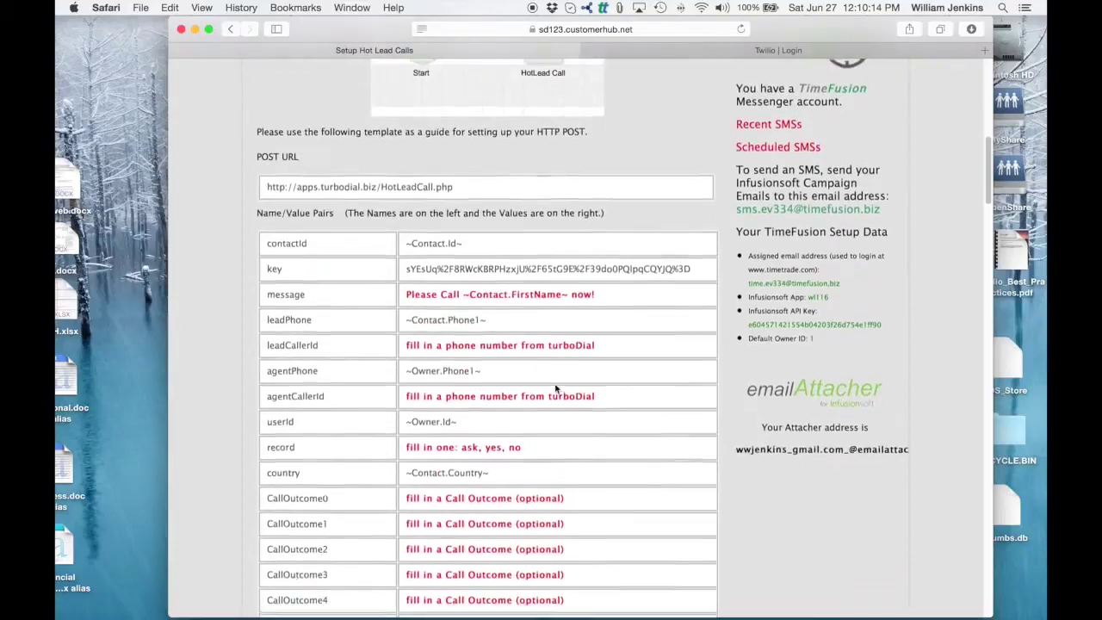
scroll(556, 385, "down", 5)
scroll(555, 385, "up", 8)
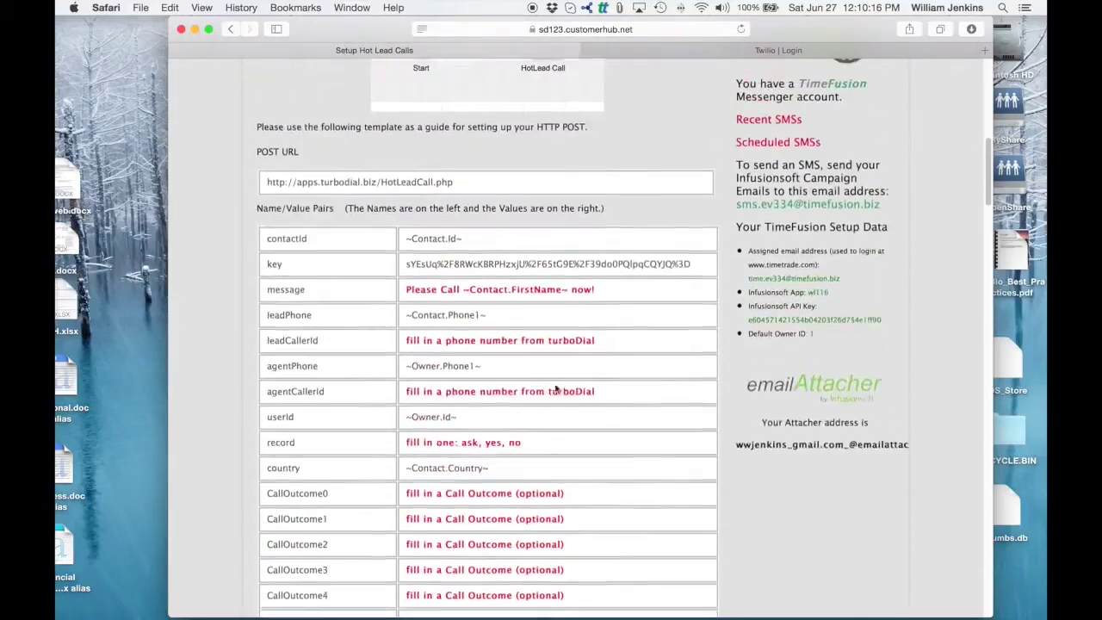
scroll(555, 385, "up", 5)
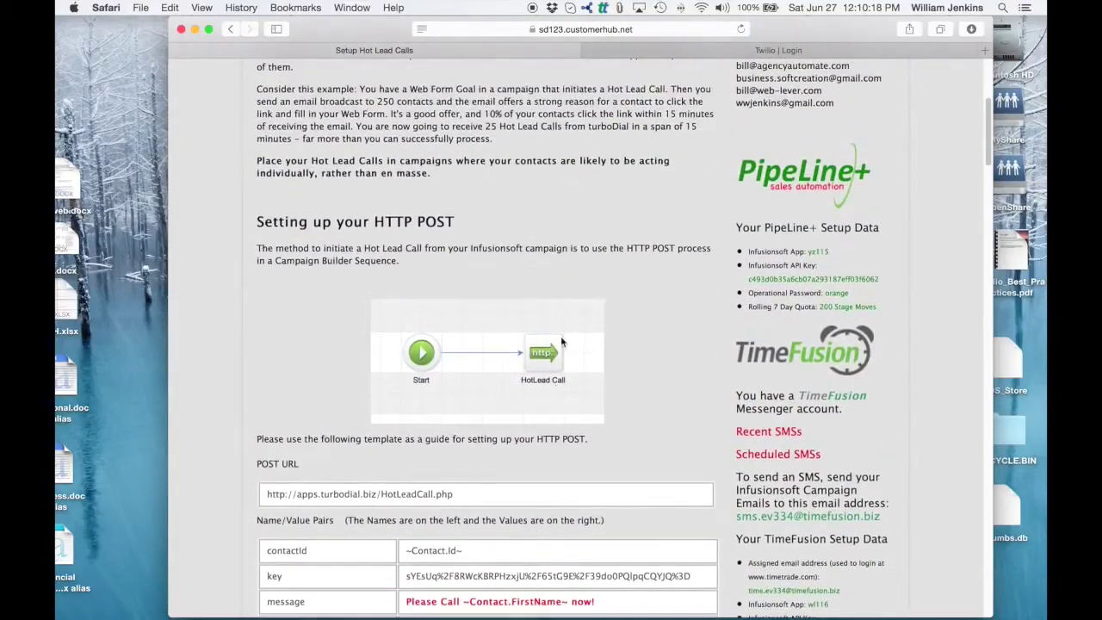
- Switch to Firefox, open the Initiate Hot Lead Call sequence and add a Send HTTP Post process after Start
key("super+Tab")
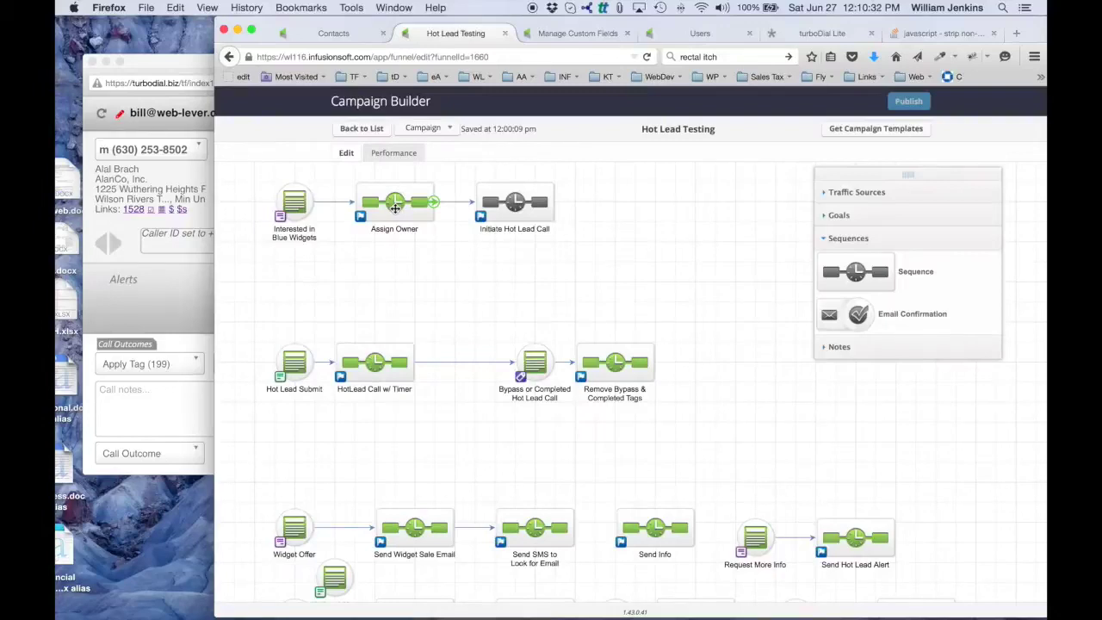
double_click(524, 205)
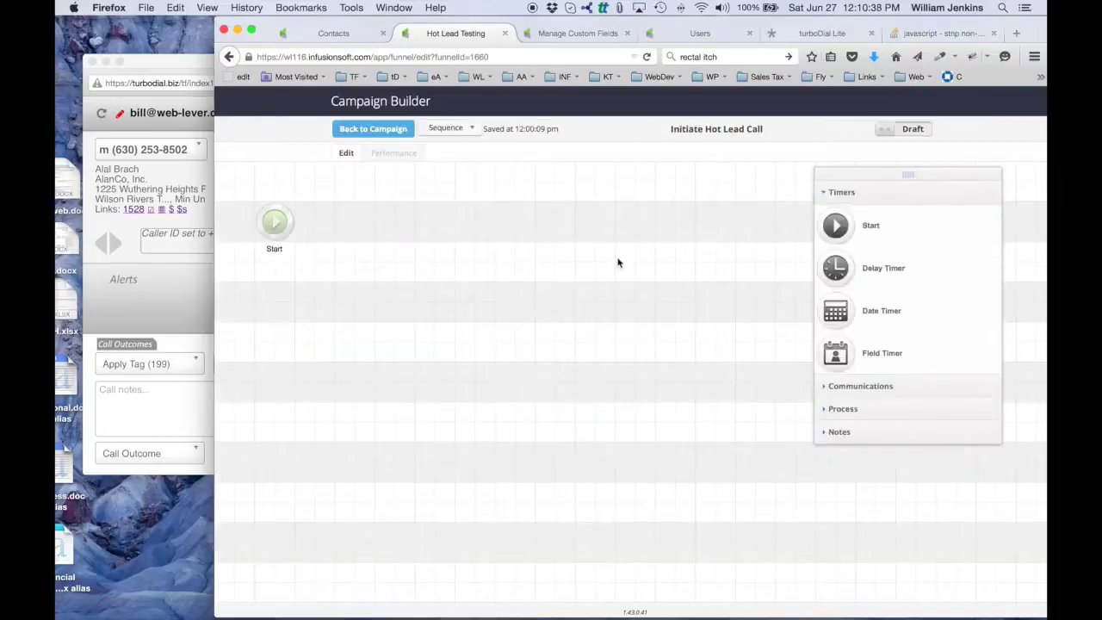
left_click(850, 411)
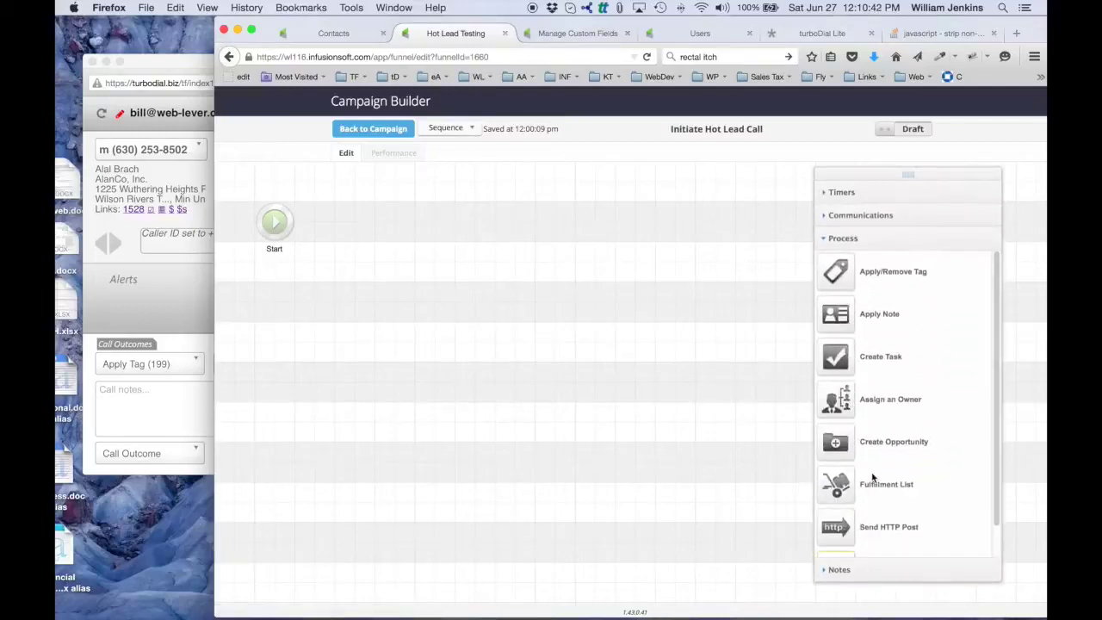
scroll(835, 473, "down", 1)
left_click_drag(839, 495, 484, 211)
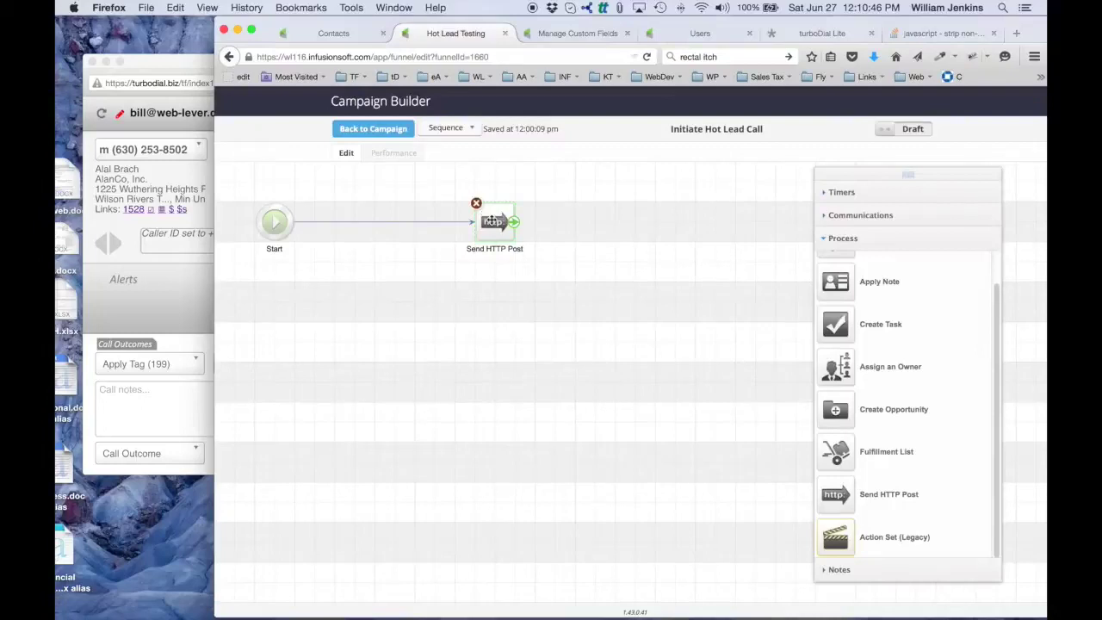
- Rename the HTTP post process to "Initiate Hot Lead Call" and open its configuration
left_click(497, 248)
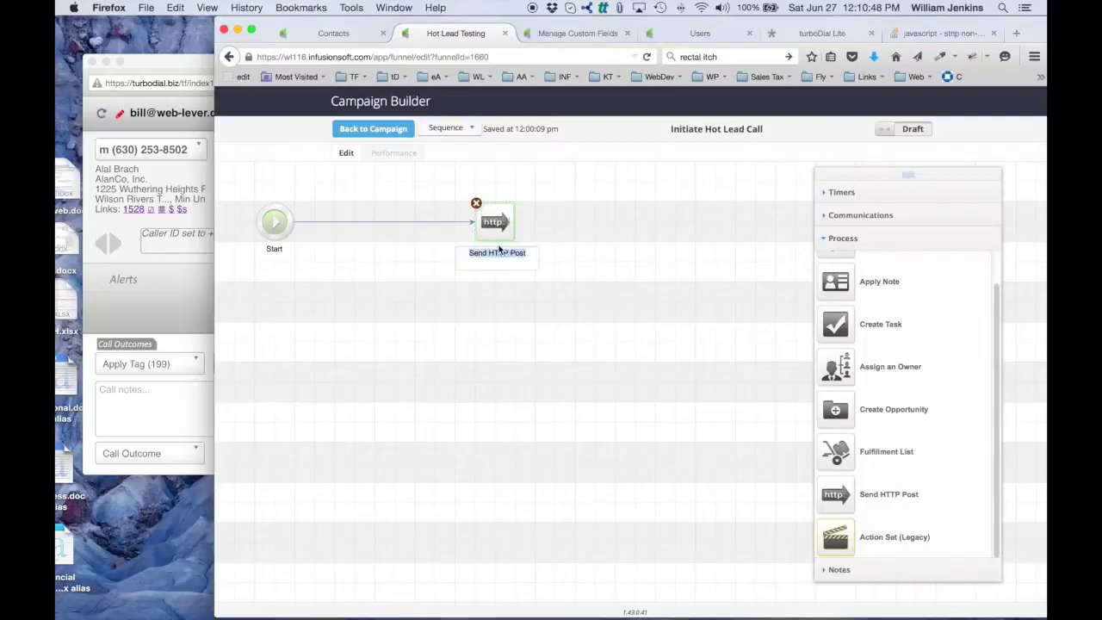
type("Initiate ")
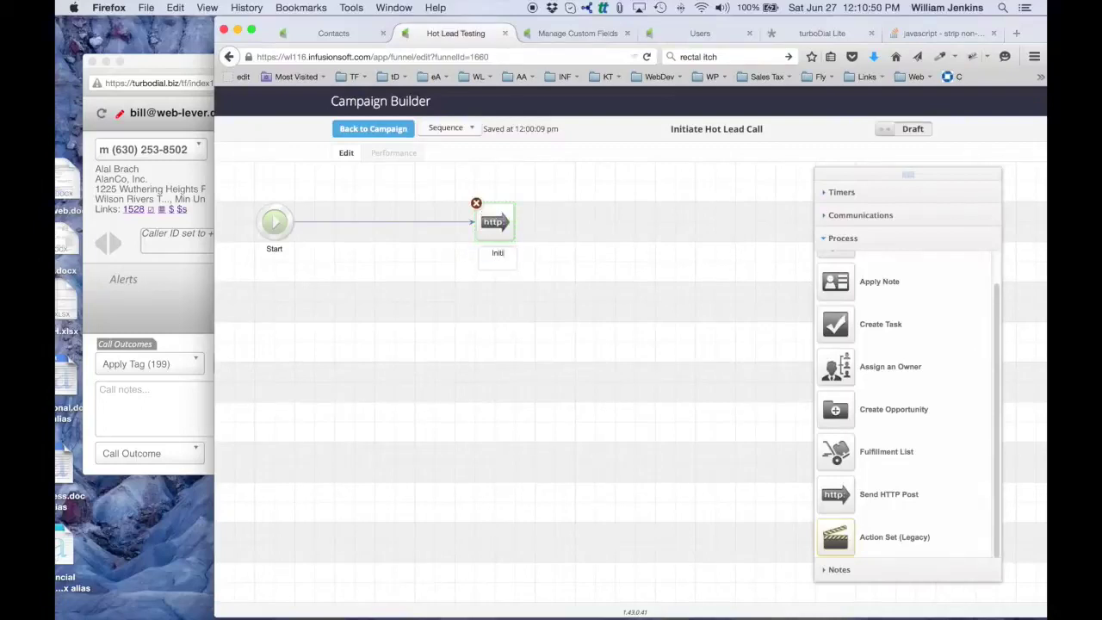
type("Hot Lead Call")
left_click(515, 294)
double_click(495, 230)
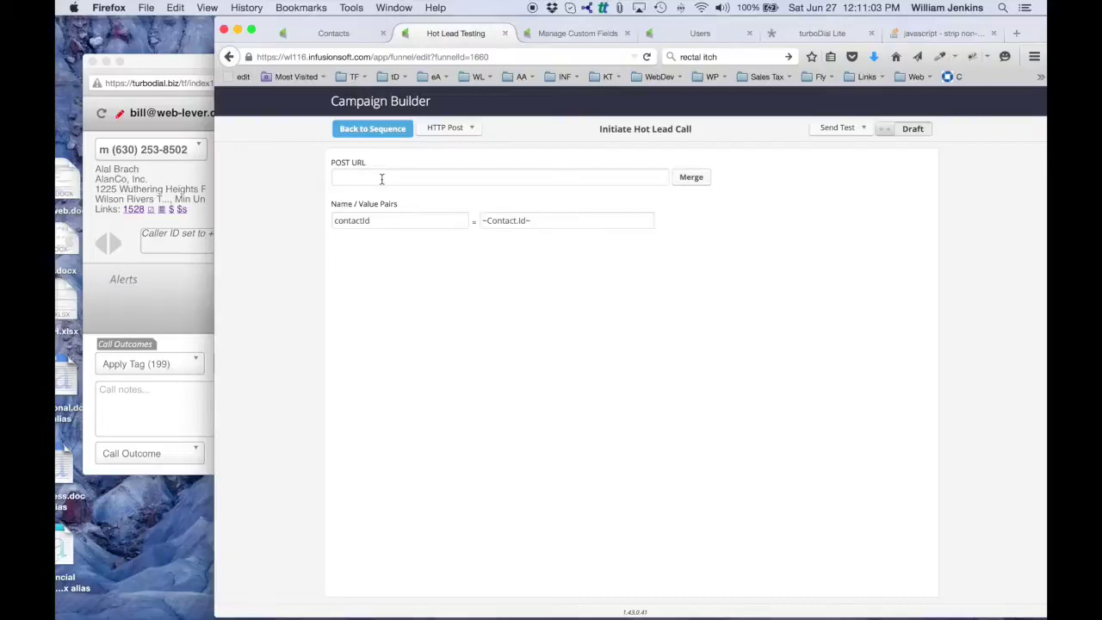
- Switch to Safari and examine the template's POST URL and the list of required name/value pairs
mouse_move(334, 220)
key("super+Tab")
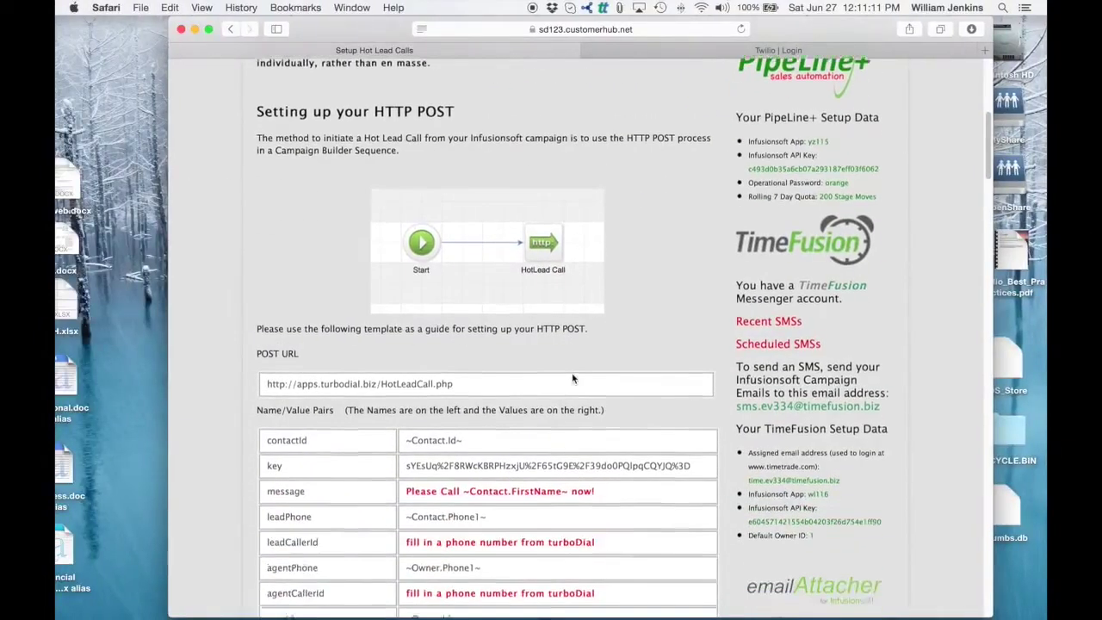
scroll(572, 379, "down", 3)
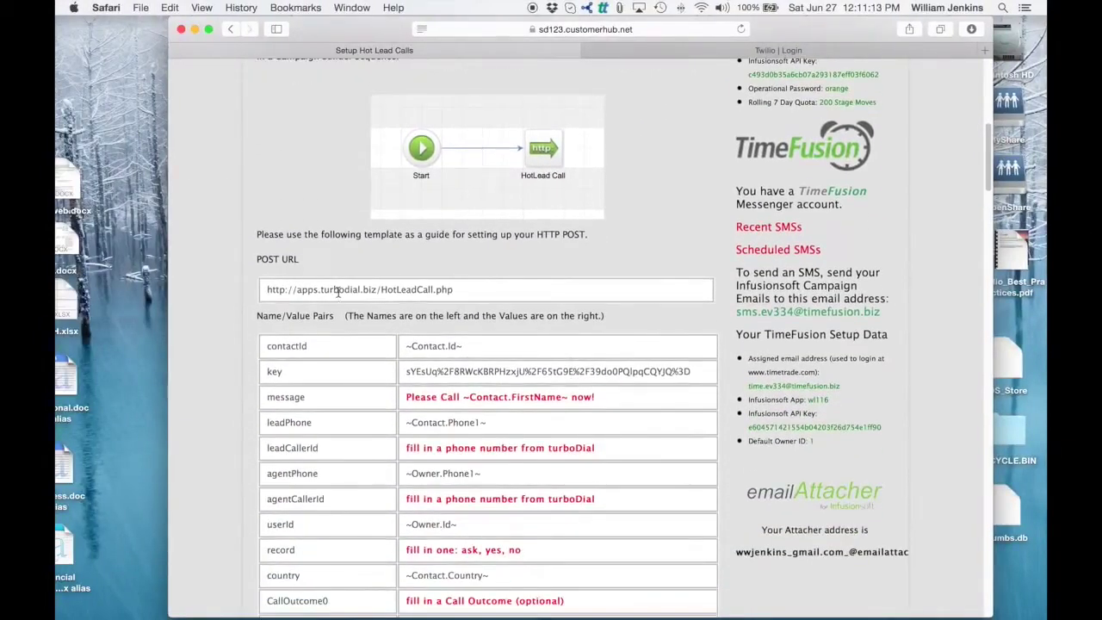
scroll(209, 370, "down", 2)
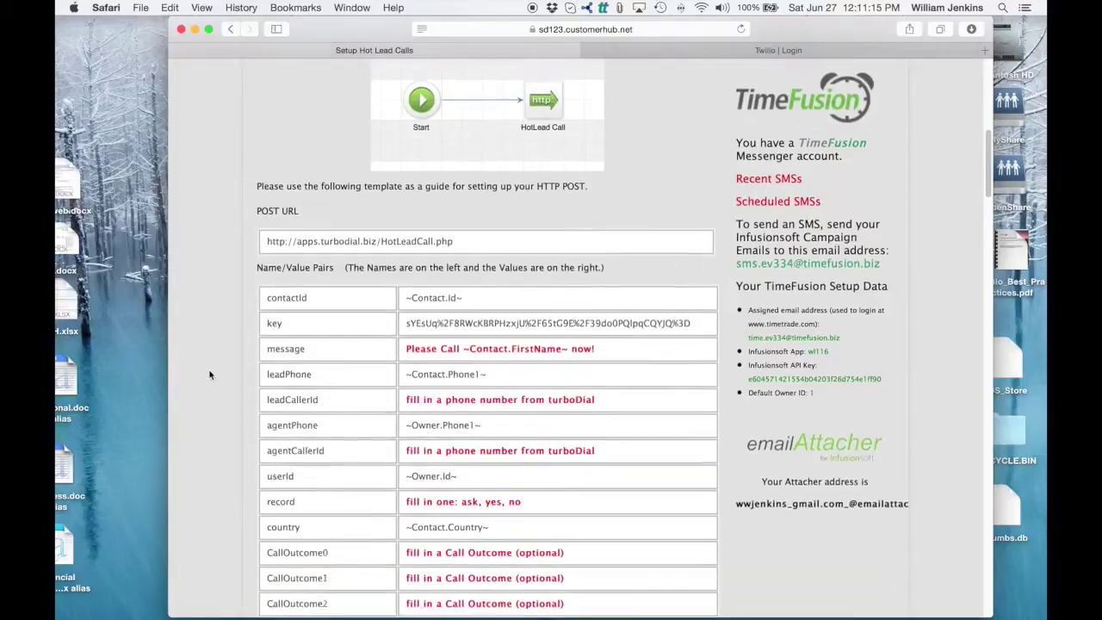
scroll(361, 373, "down", 7)
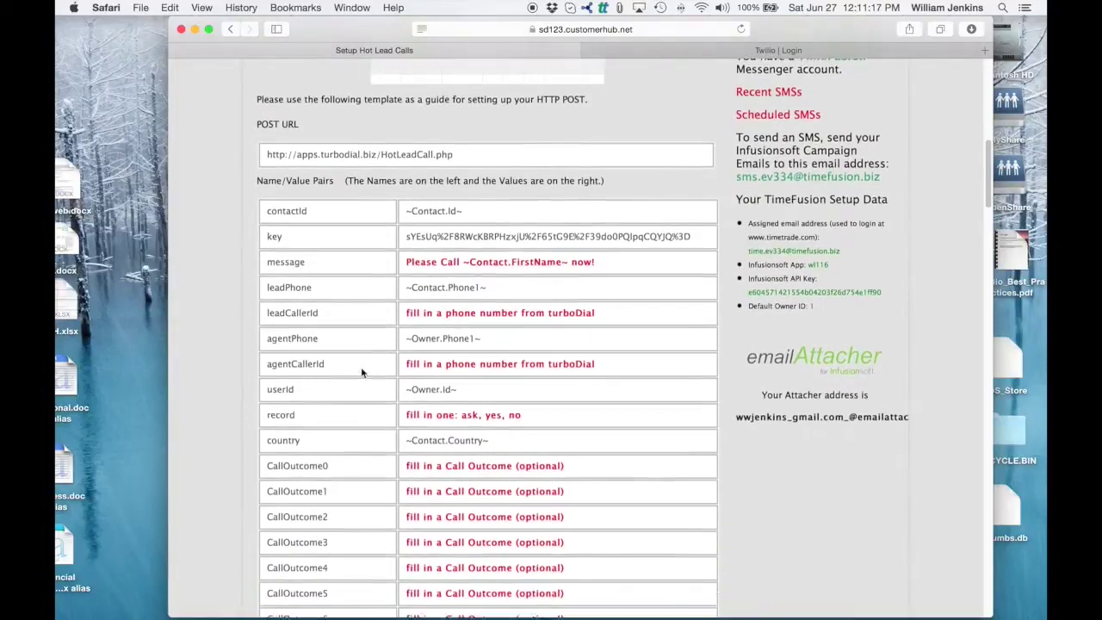
scroll(360, 368, "up", 7)
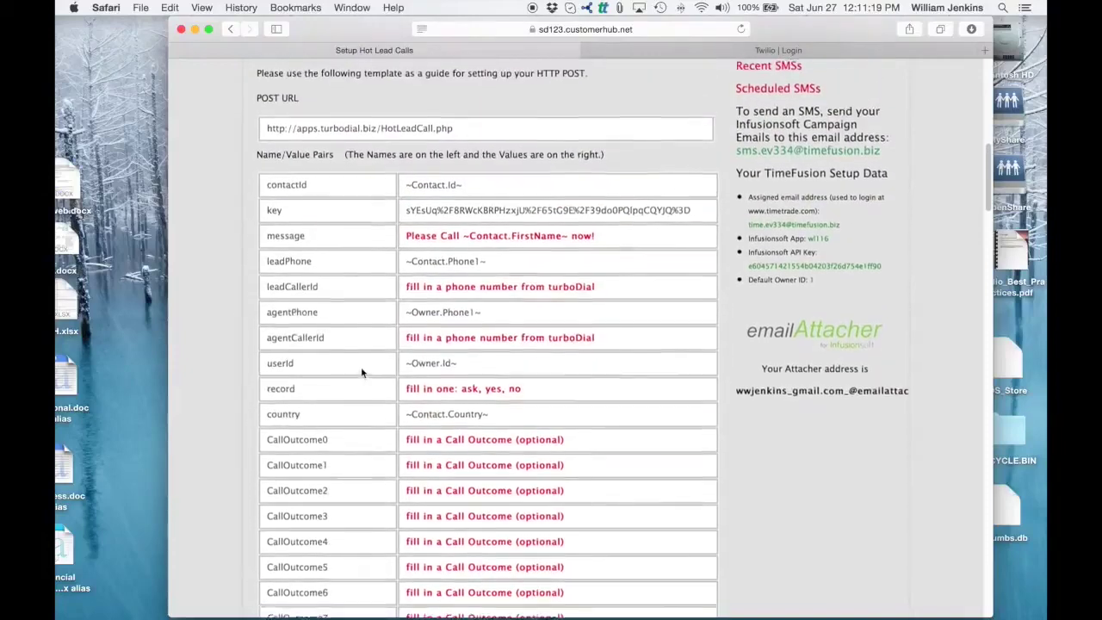
scroll(360, 369, "up", 1)
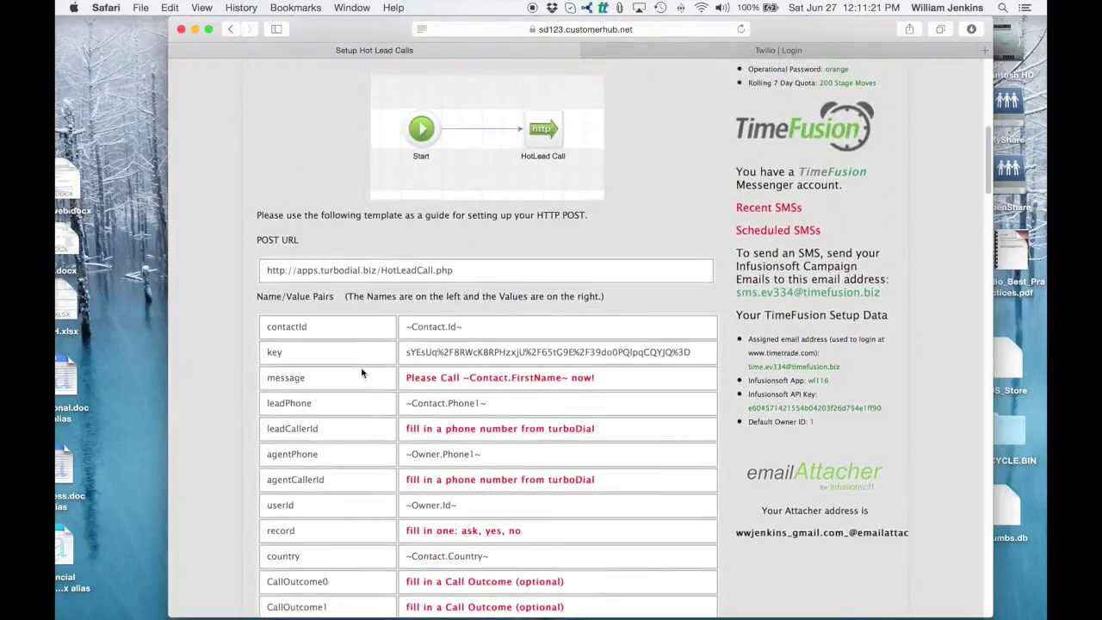
scroll(360, 369, "down", 3)
scroll(361, 367, "down", 1)
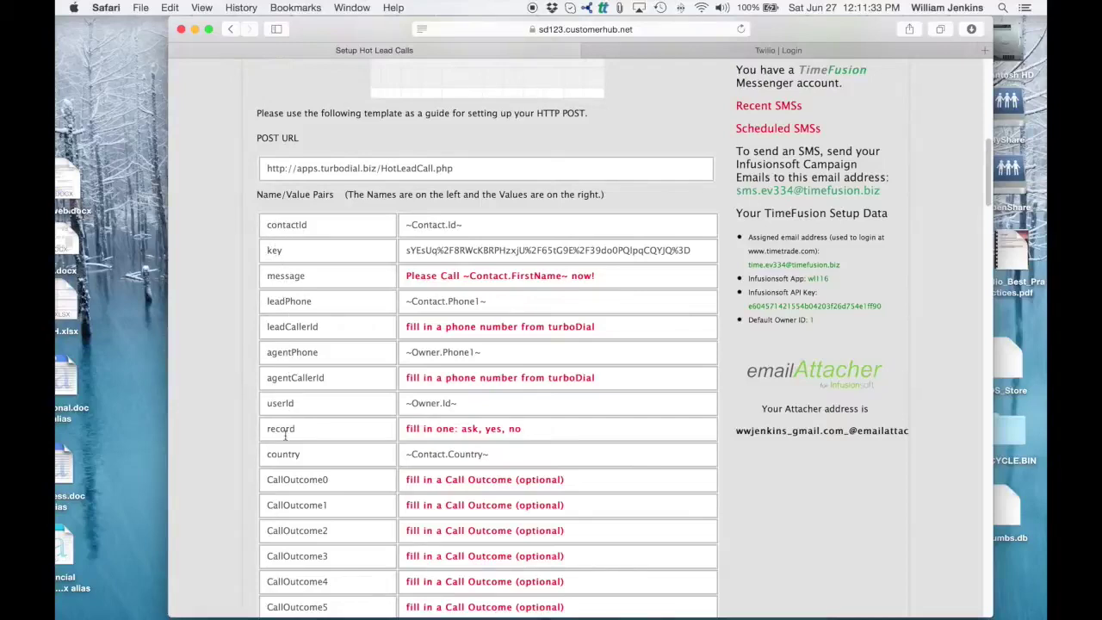
- Switch back to Firefox and add nine empty name/value rows below contactId in the HTTP post
key("super+Tab")
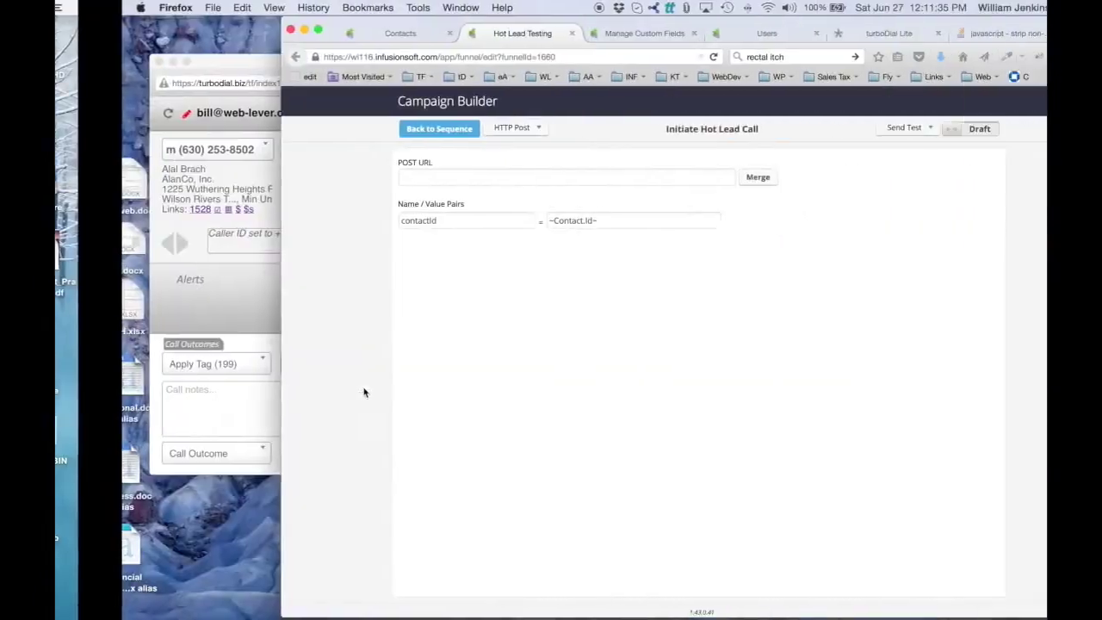
left_click(681, 222)
left_click(680, 222)
left_click(680, 223)
left_click(680, 223)
left_click(680, 223)
left_click(681, 223)
left_click(680, 223)
left_click(681, 223)
left_click(680, 223)
- Copy the name "key" from the Safari template into the second name field of the HTTP post in Firefox
key("super+Tab")
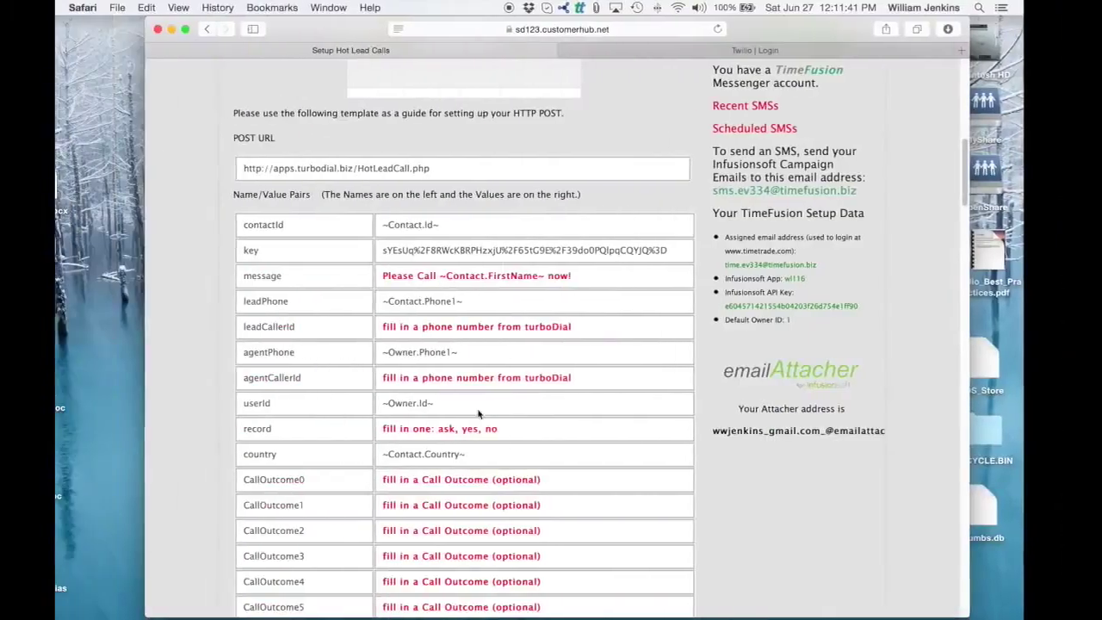
double_click(275, 251)
key("super+c")
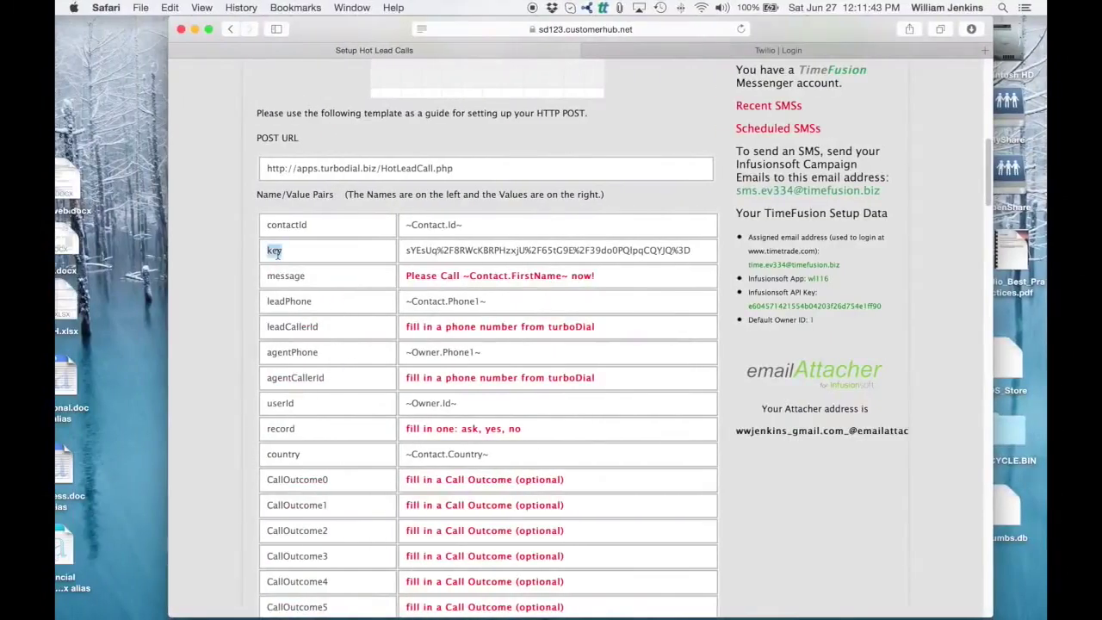
key("ctrl+Right")
left_click(363, 243)
key("super+v")
- Copy the name "message" from the Safari template into the third name field of the HTTP post
key("ctrl+Left")
double_click(286, 277)
key("super+c")
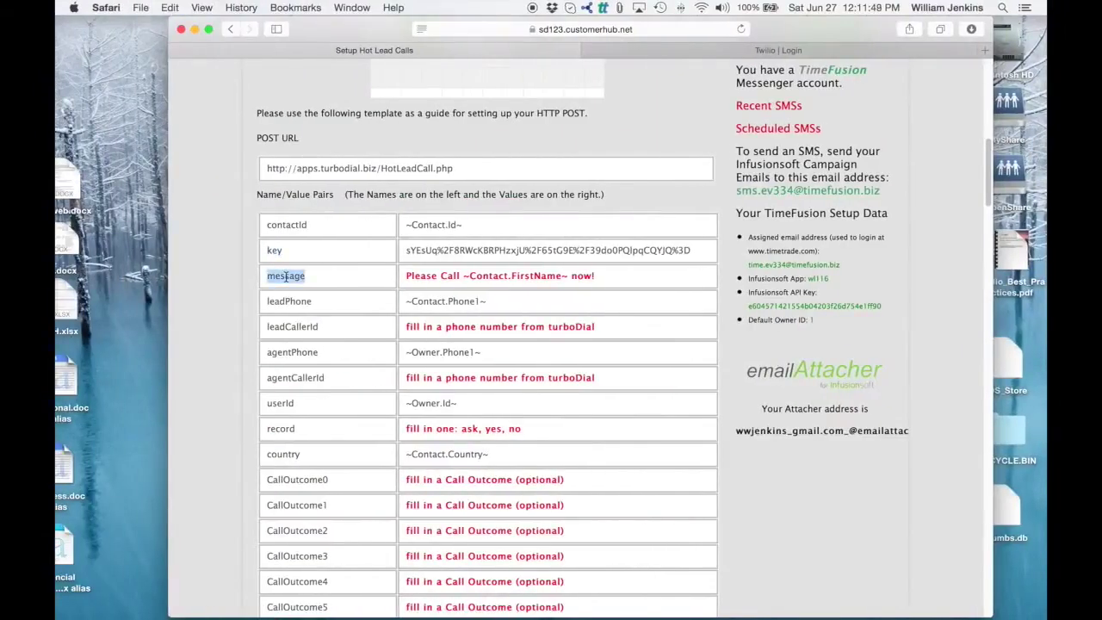
key("ctrl+Right")
key("super+v")
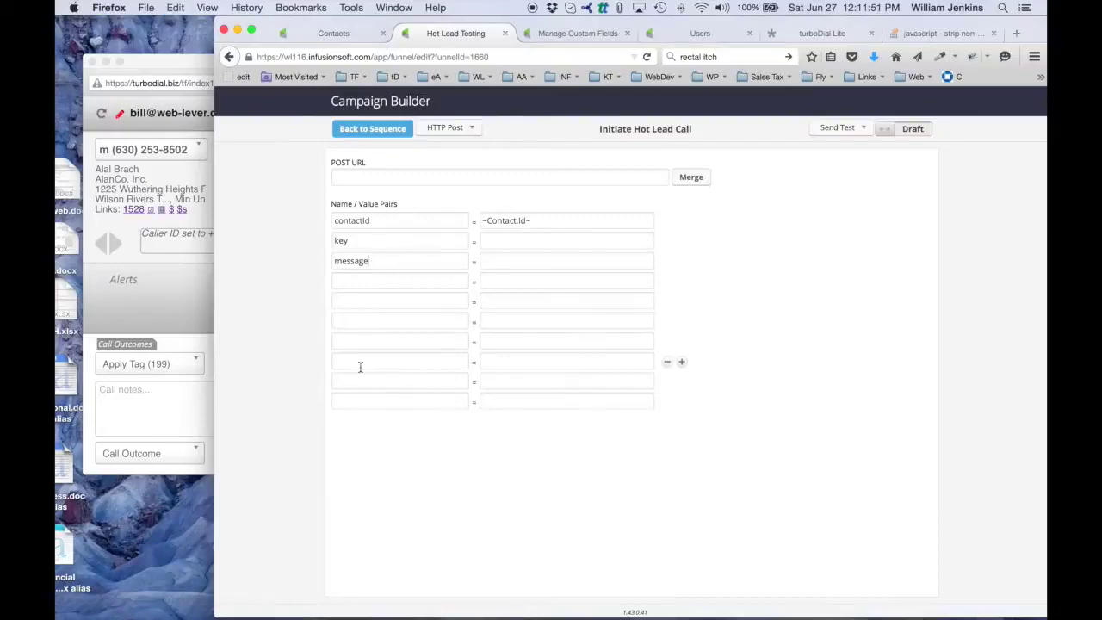
- Copy the name "leadPhone" from the Safari template into the name field below message in the HTTP post
key("ctrl+Left")
left_click(280, 299)
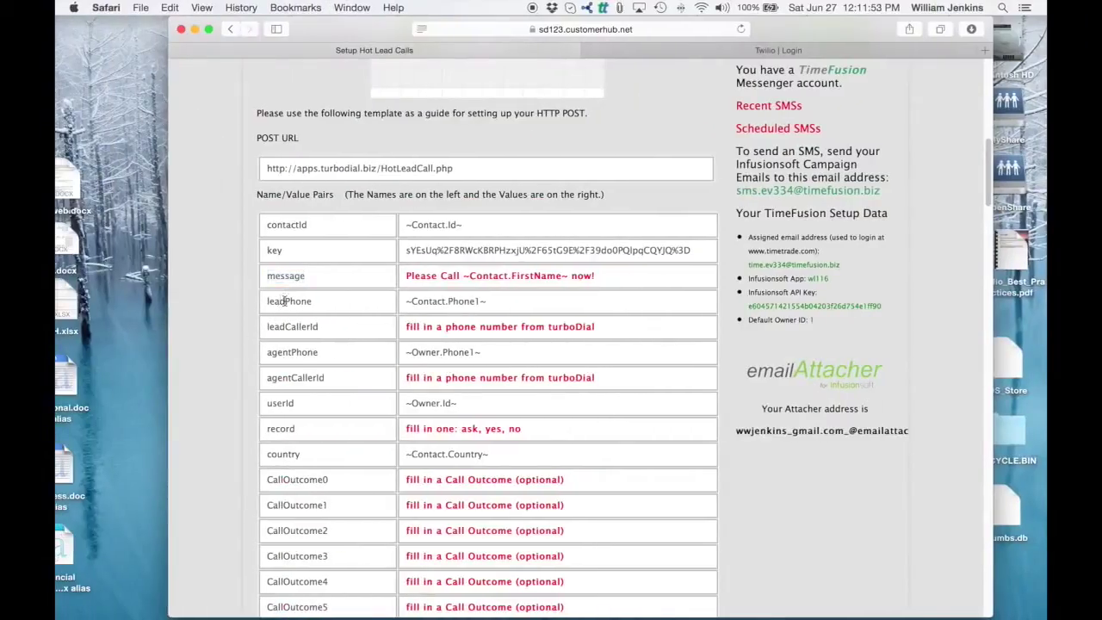
double_click(287, 301)
left_click(288, 300)
double_click(288, 300)
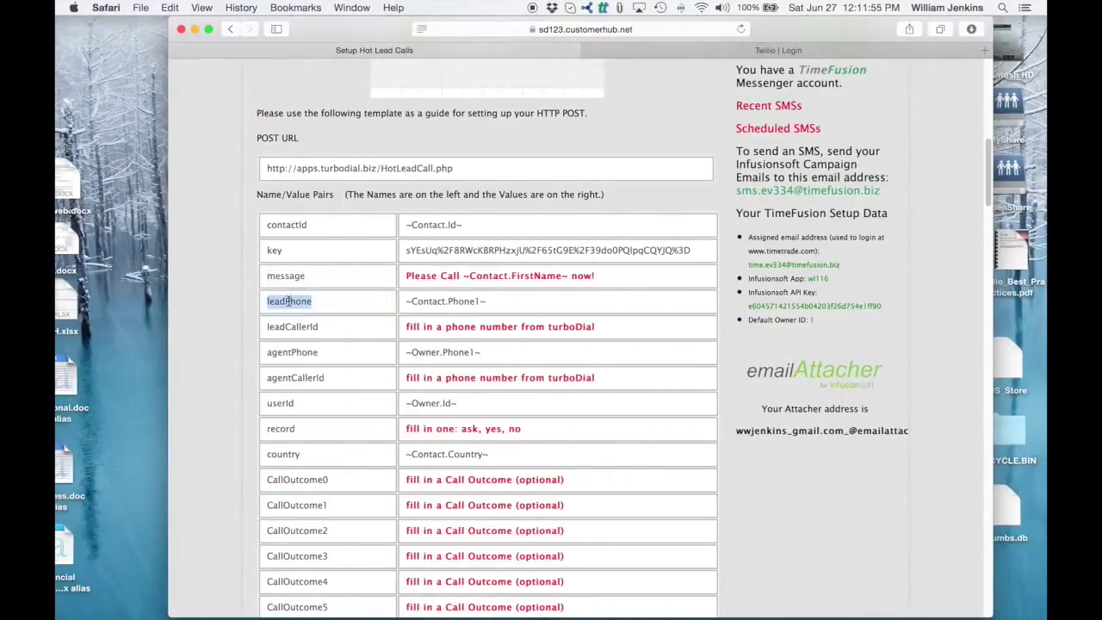
key("super+c")
key("ctrl+Right")
left_click(370, 281)
key("super+v")
- Copy the name "leadCallerId" from the Safari template into the name field below leadPhone
key("ctrl+Left")
left_click(288, 326)
double_click(288, 326)
key("super+c")
key("ctrl+Right")
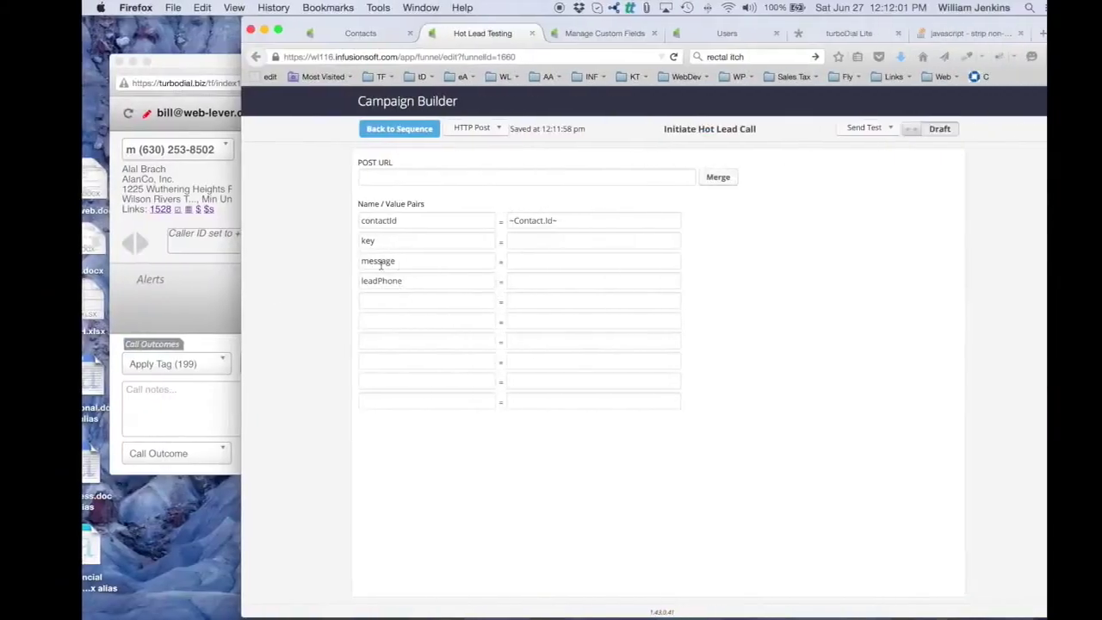
left_click(379, 297)
key("super+v")
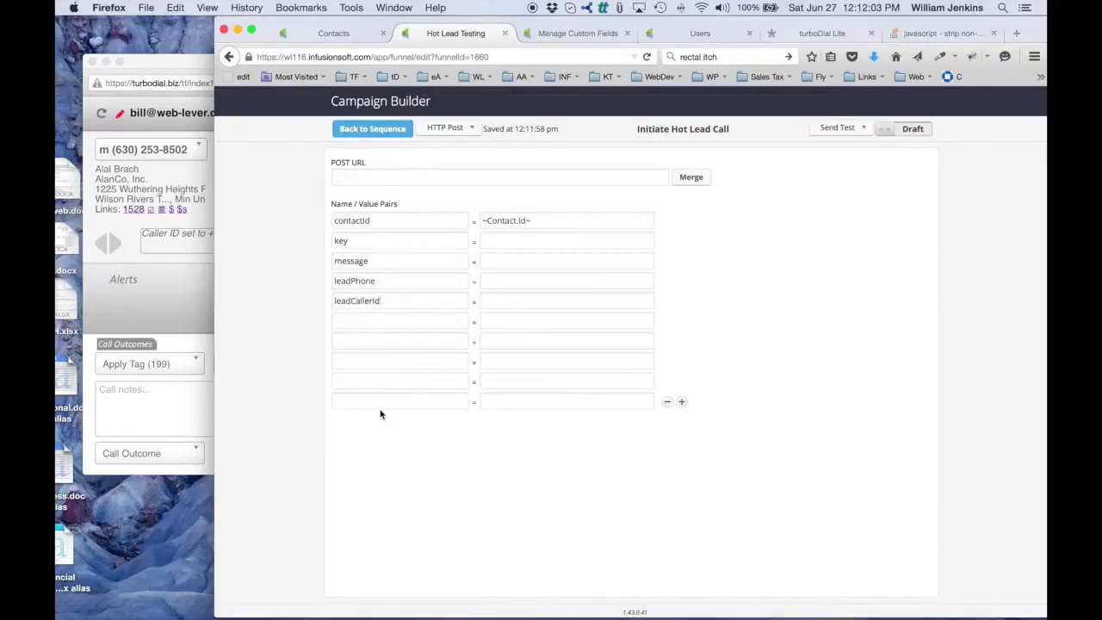
- Copy the name "agentPhone" from the Safari template into the name field below leadCallerId
key("ctrl+Left")
double_click(293, 351)
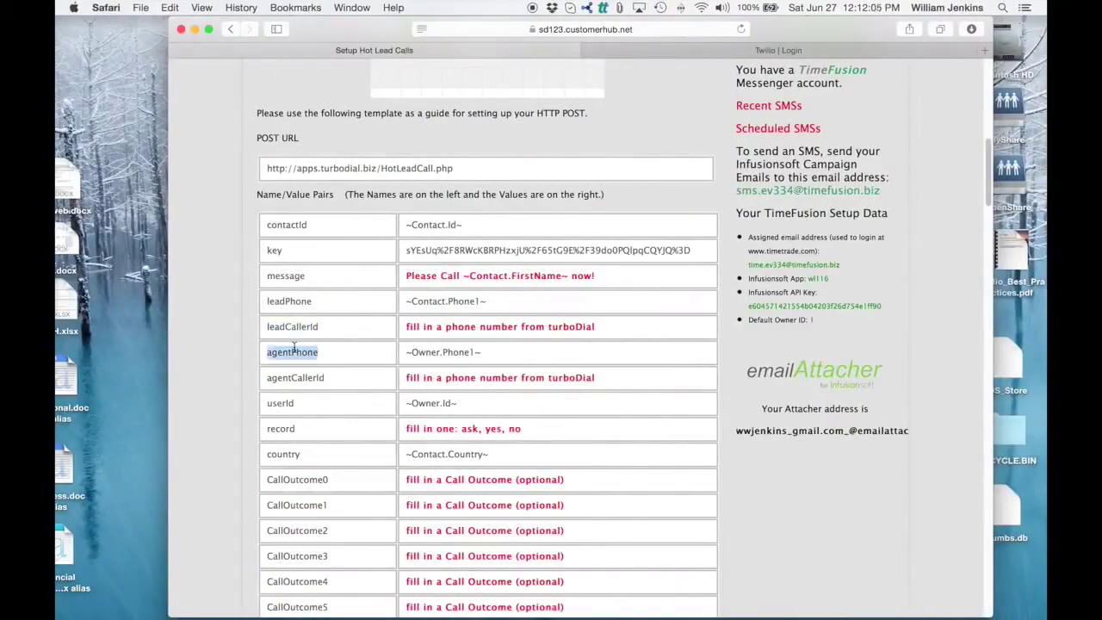
key("super+c")
key("ctrl+Right")
left_click(377, 319)
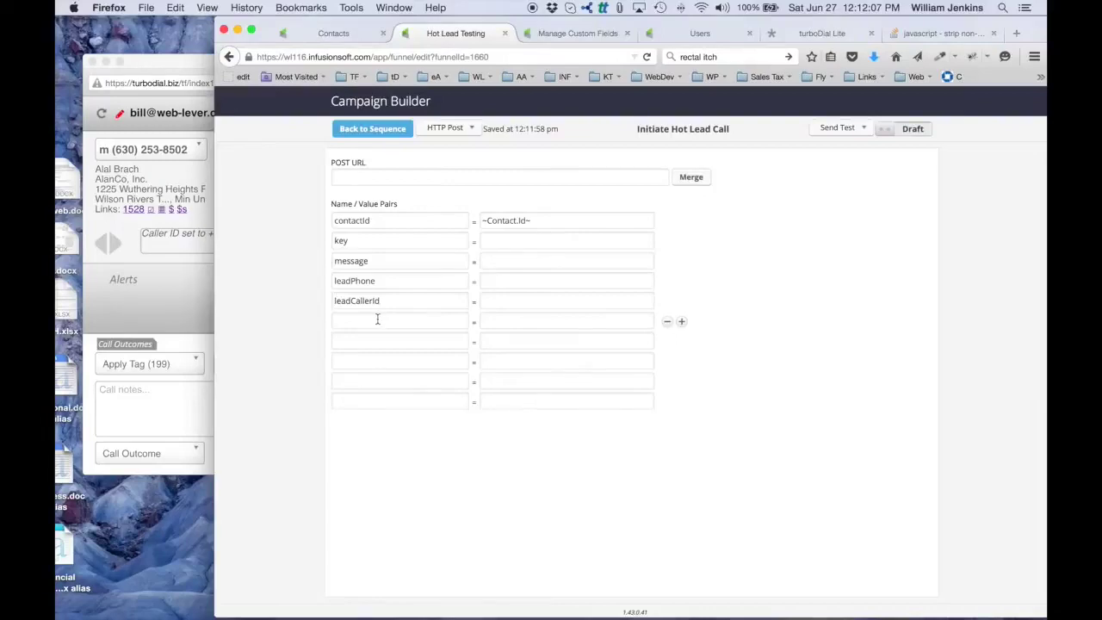
key("super+v")
- Copy the name "agentCallerId" from the Safari template into the name field below agentPhone, and return to the template
key("ctrl+Left")
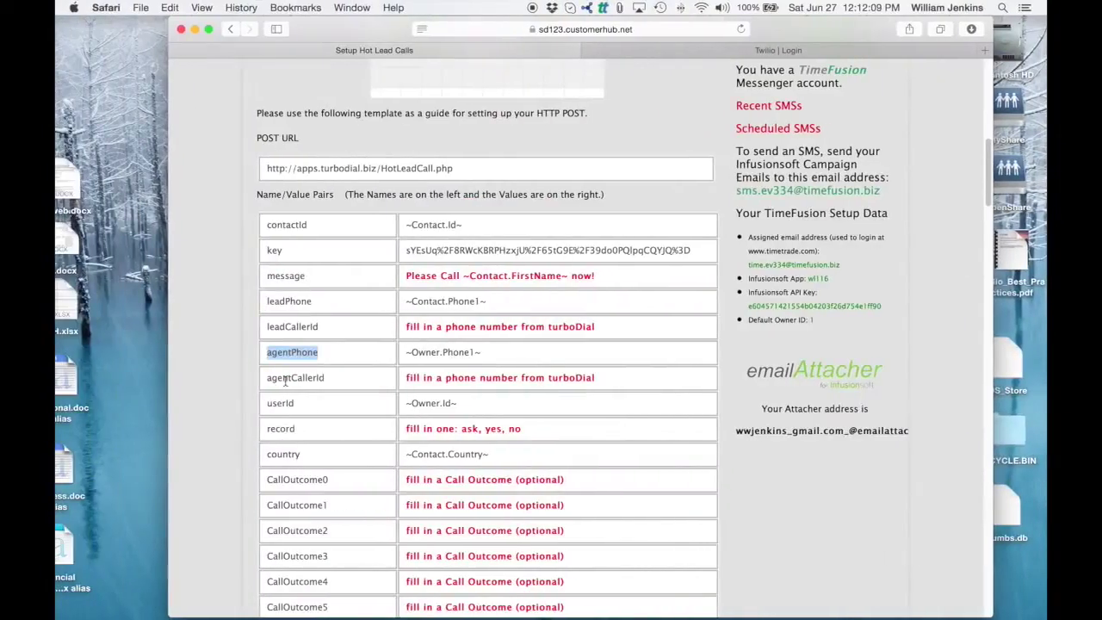
double_click(287, 379)
key("super+c")
key("ctrl+Right")
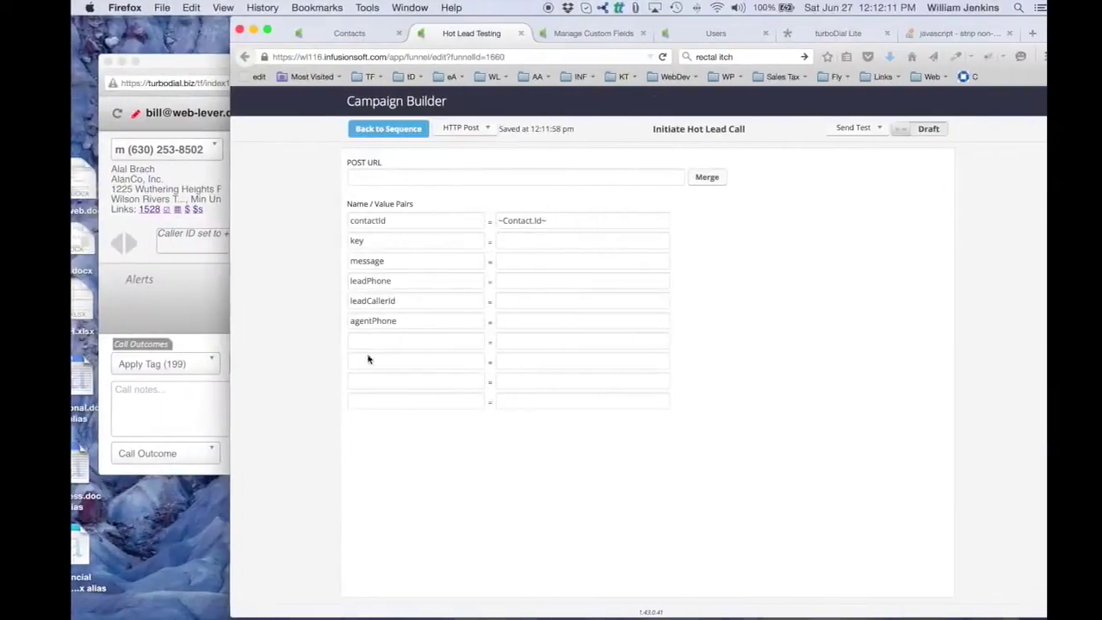
left_click(387, 338)
key("super+v")
key("ctrl+Left")
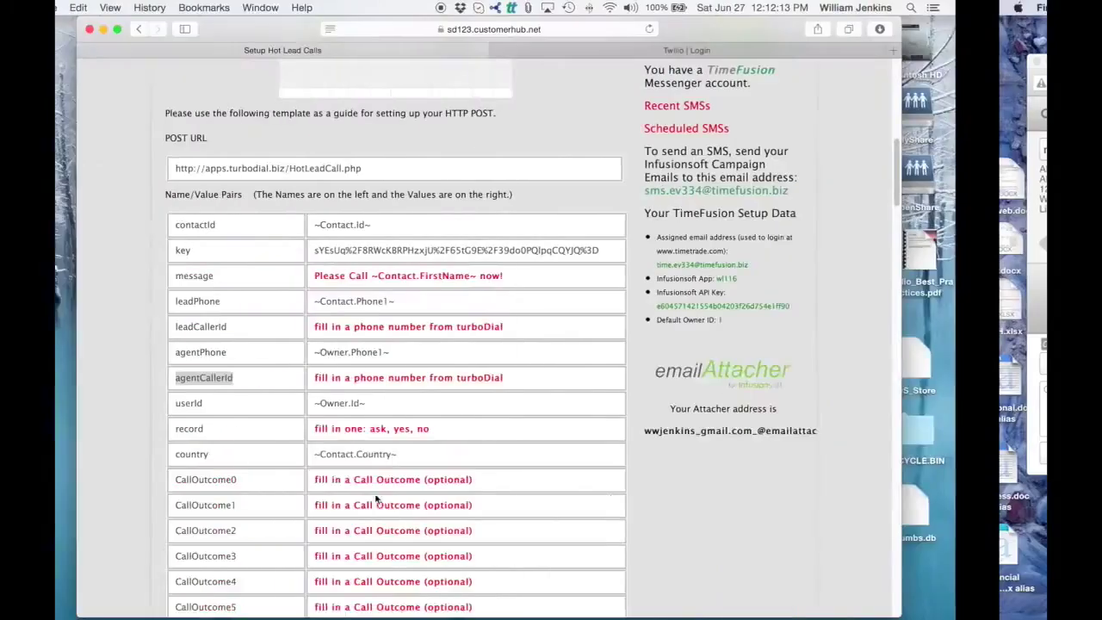
- Copy the name "userId" from the Safari template into the name field below agentCallerId, and return to the template
left_click(278, 403)
double_click(277, 403)
key("super+c")
key("ctrl+Right")
left_click(377, 361)
key("super+v")
key("ctrl+Left")
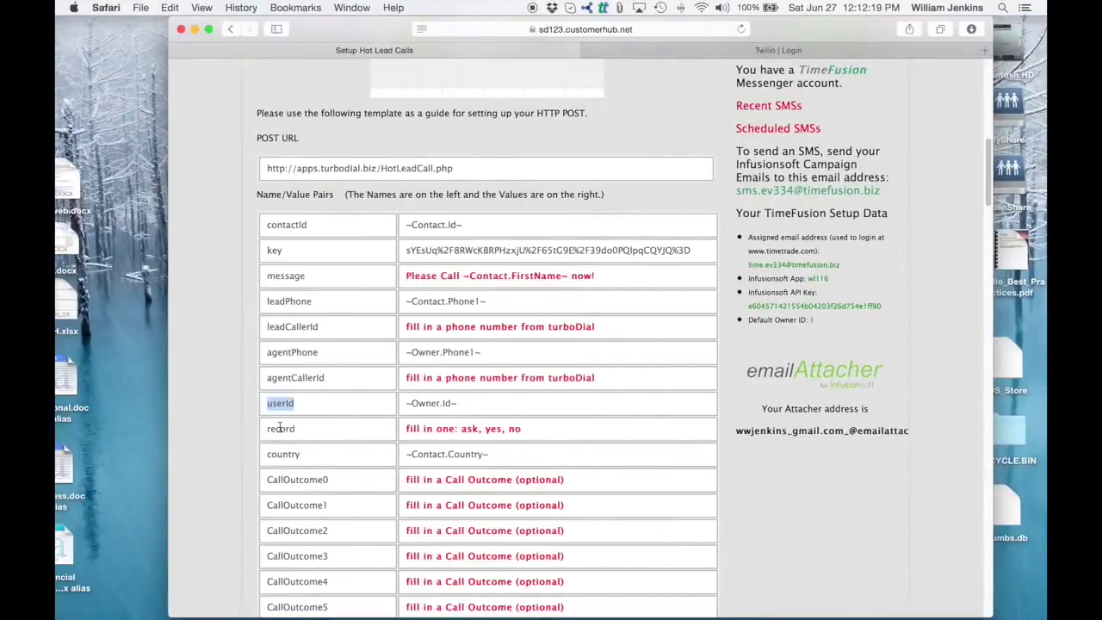
- Copy the name "record" from the Safari template into the name field below userId, and return to the template
double_click(280, 427)
key("super+c")
key("ctrl+Right")
left_click(368, 377)
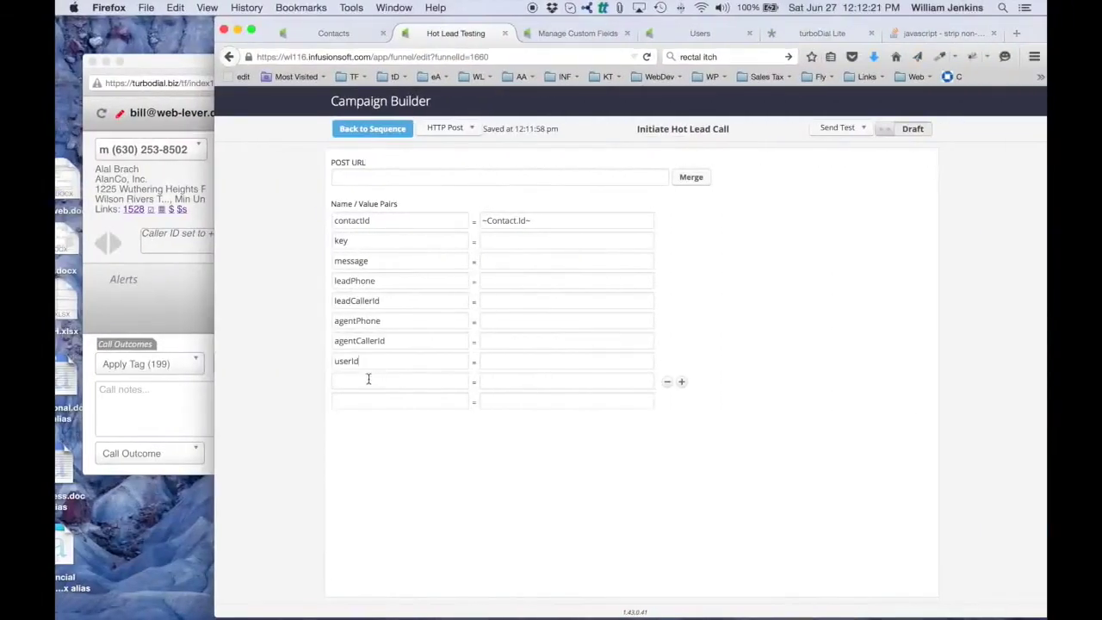
key("super+v")
key("ctrl+Left")
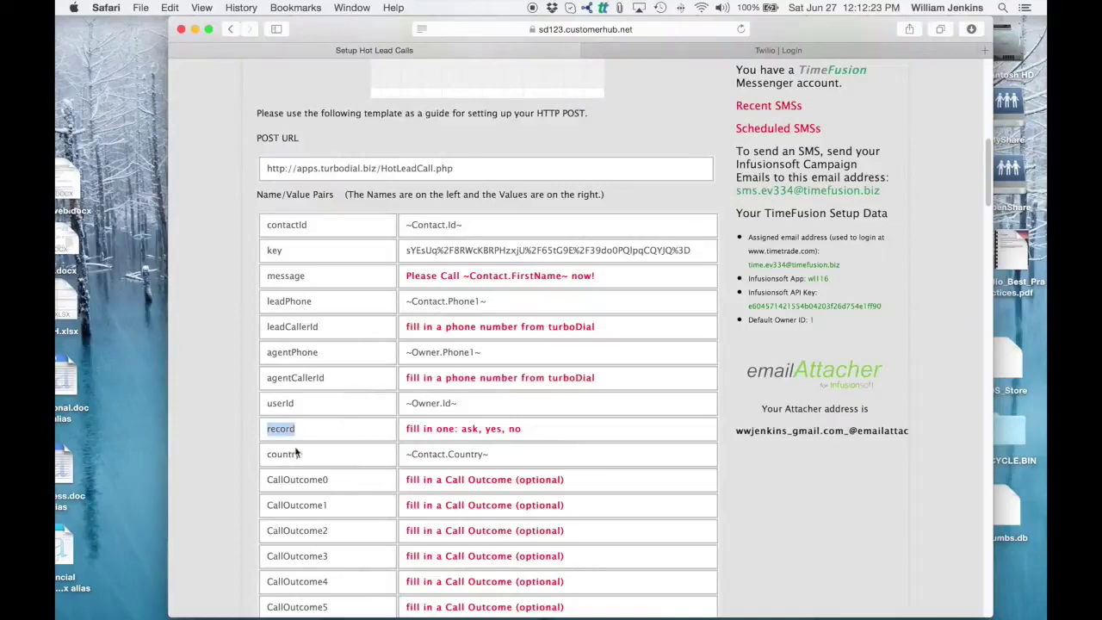
- Copy the name "country" from the Safari template into the name field below record, and return to the template
double_click(282, 454)
key("super+c")
key("ctrl+Right")
left_click(371, 405)
key("super+v")
key("ctrl+Left")
- Copy the API key value from the Safari template into the value field of the key pair, and return to the template
triple_click(515, 250)
key("super+c")
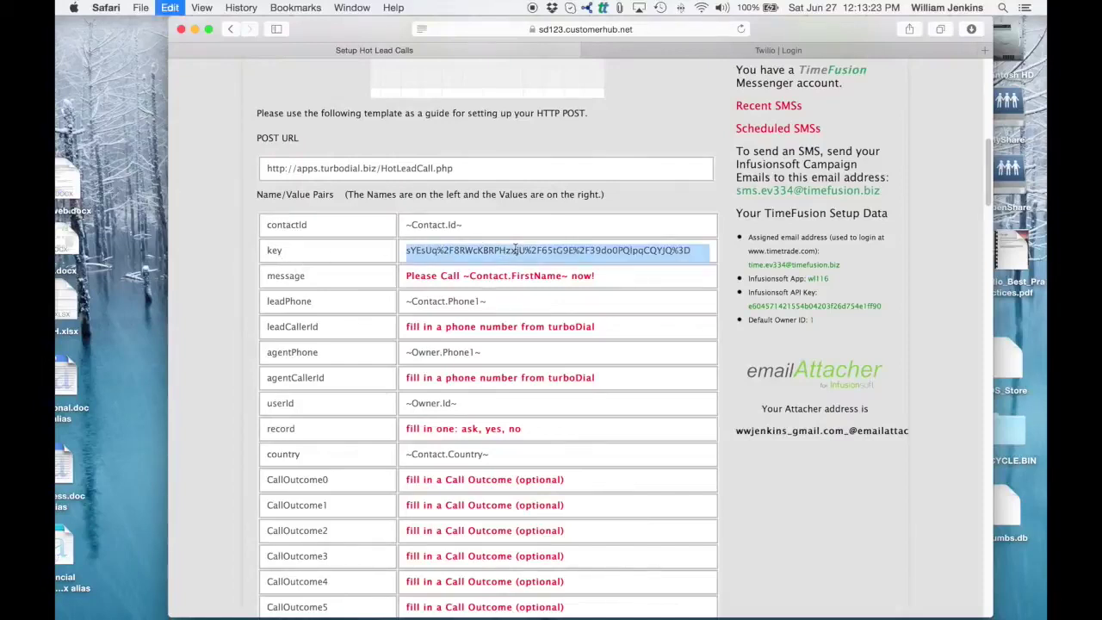
left_click(718, 259)
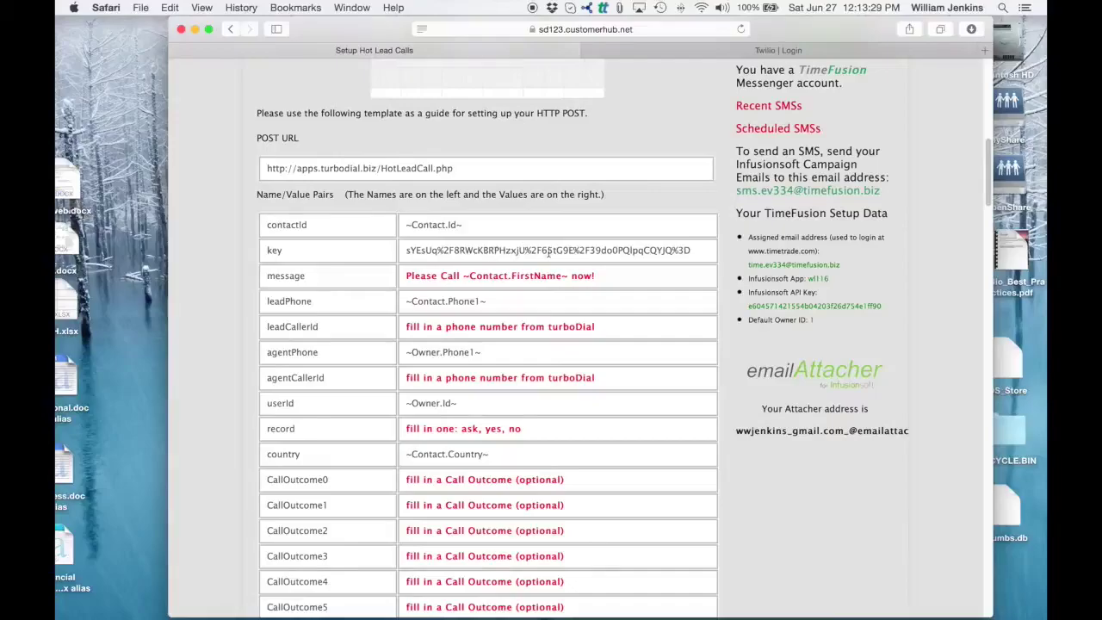
key("ctrl+Right")
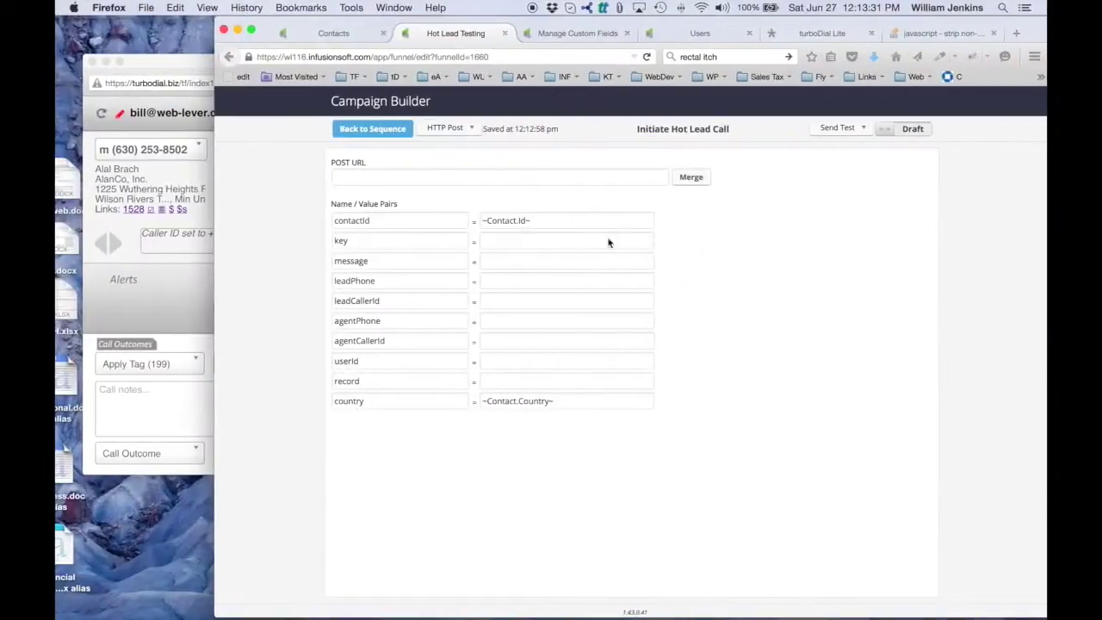
left_click(547, 241)
key("super+v")
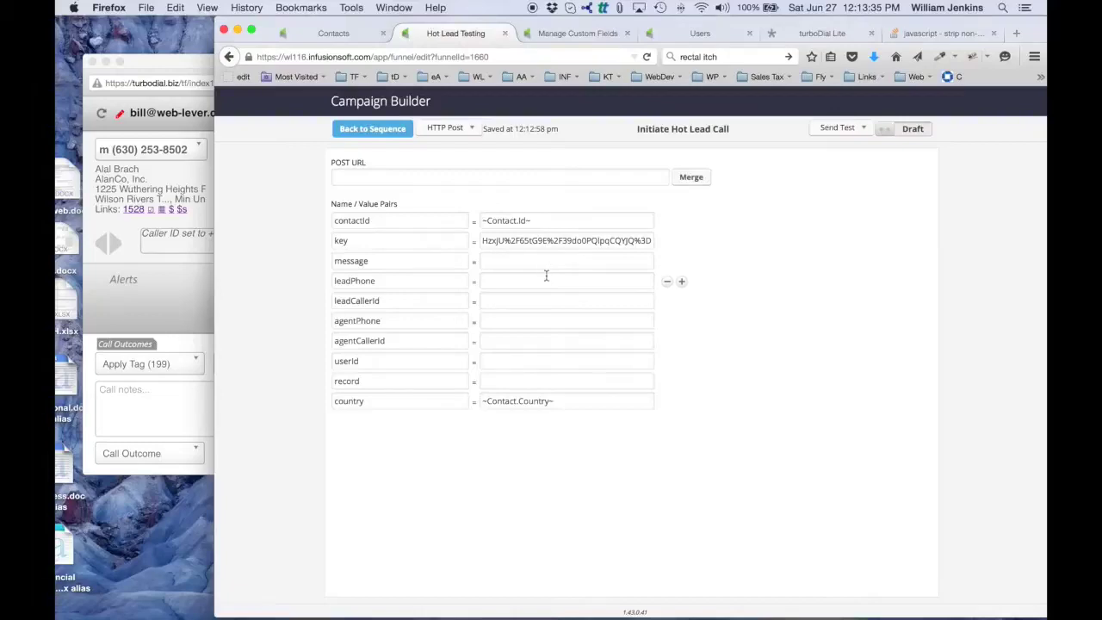
key("ctrl+Left")
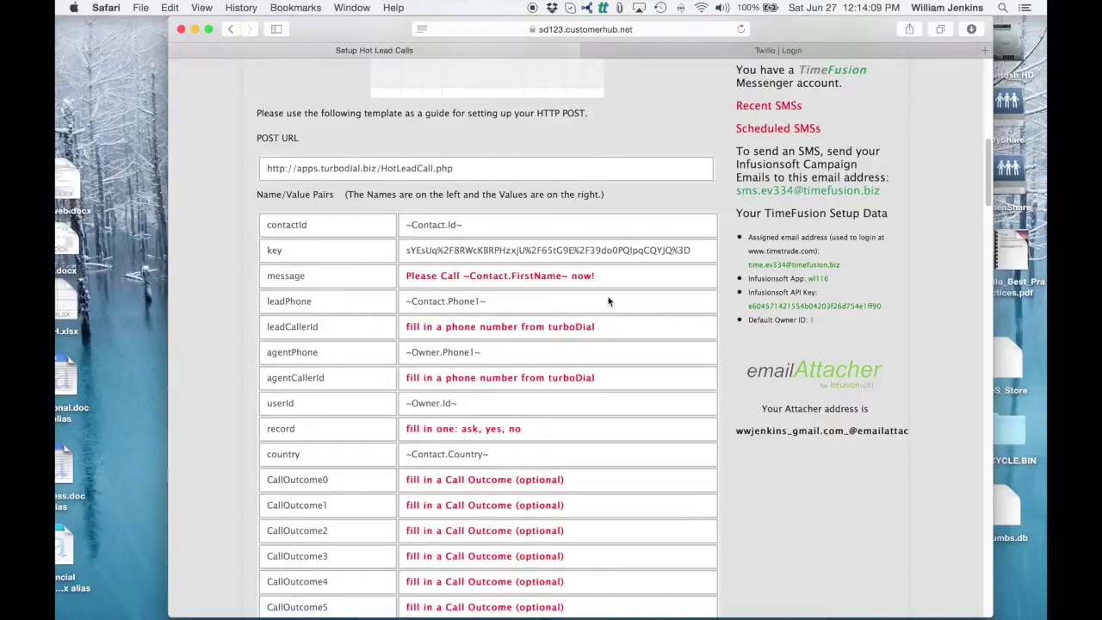
- Copy "Please Call ~Contact.FirstName~ now!" from the Safari template into the message value, and return to the template
left_click_drag(596, 275, 407, 278)
left_click(643, 278)
key("ctrl+Right")
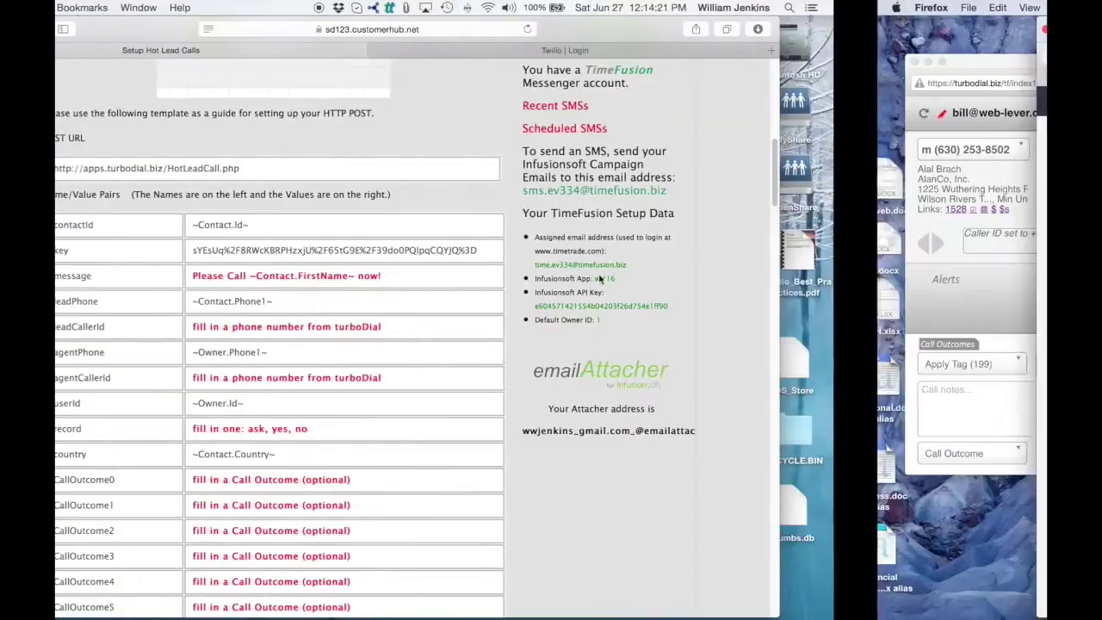
key("super+v")
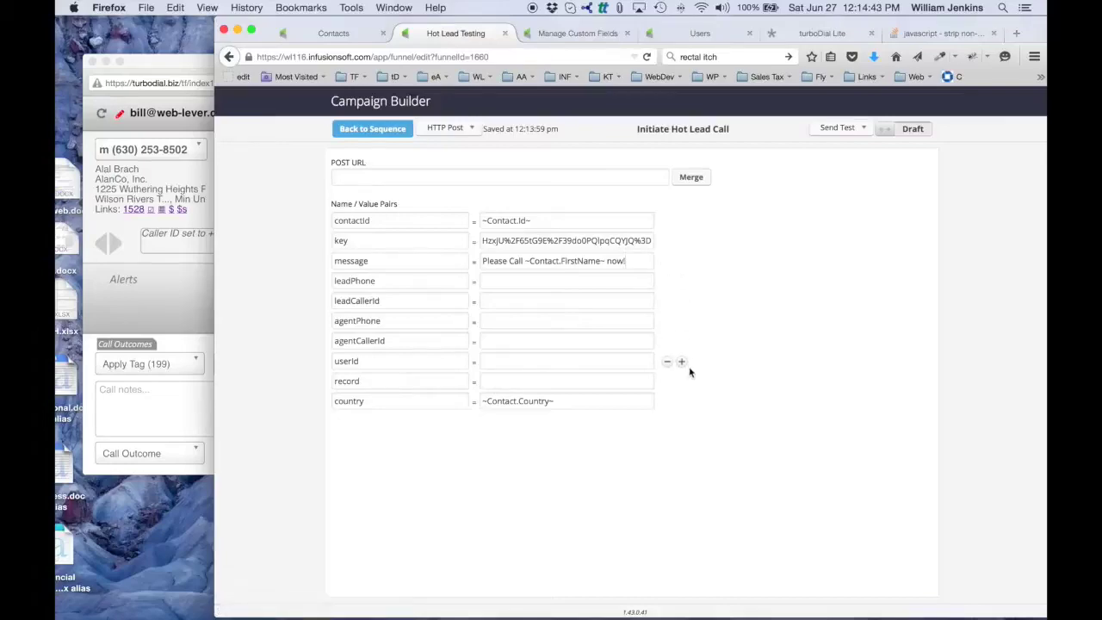
key("ctrl+Left")
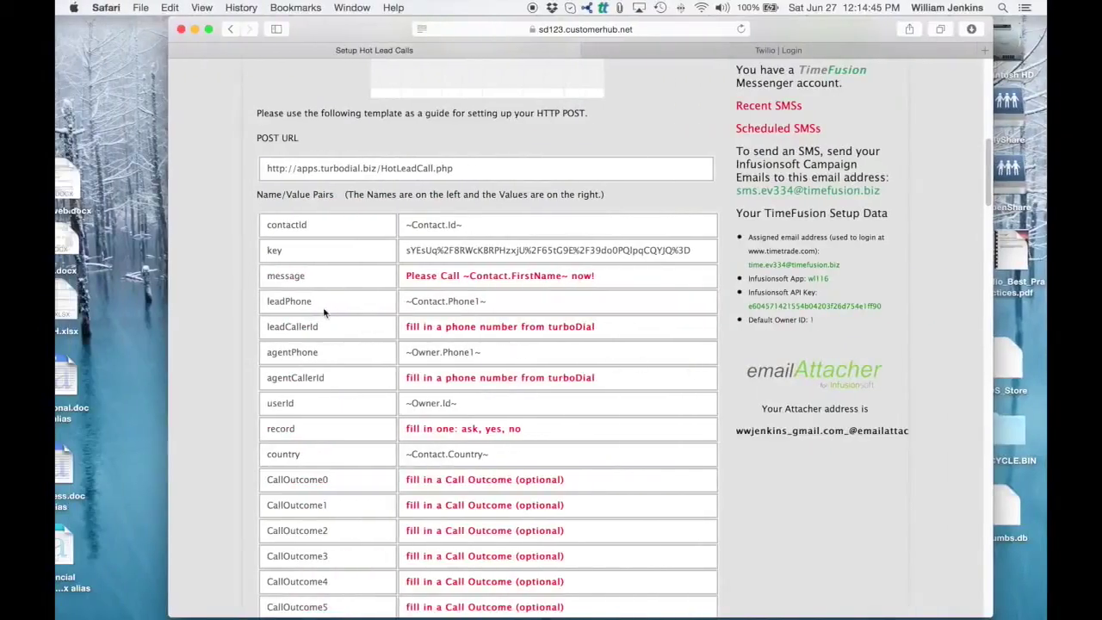
- Copy ~Contact.Phone1~ from the Safari template into the leadPhone value of the HTTP post
triple_click(462, 300)
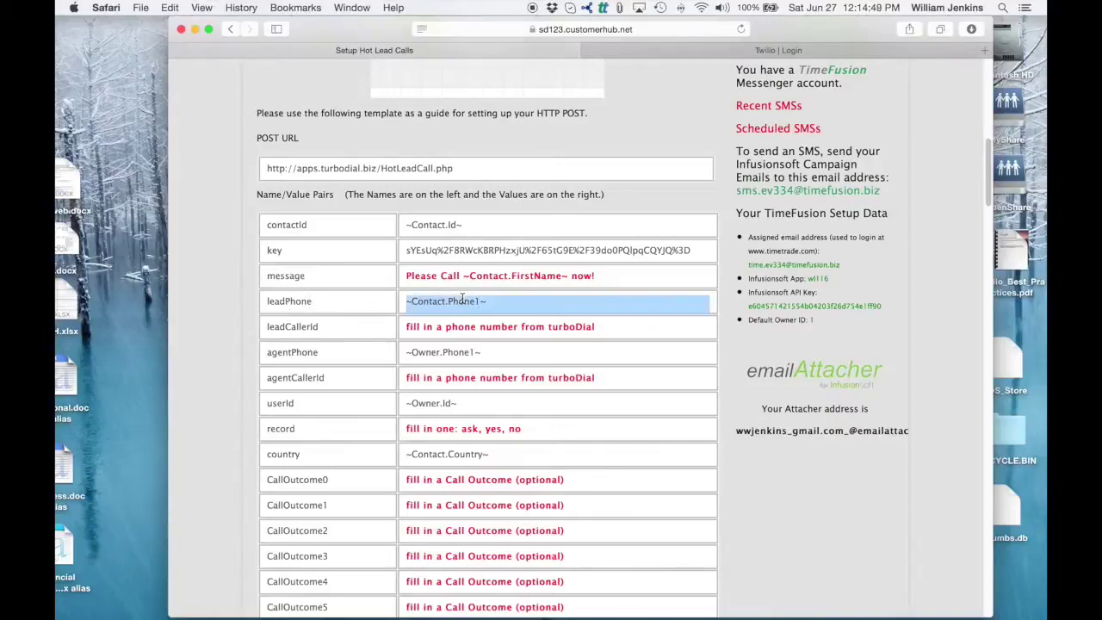
key("ctrl+Right")
left_click(508, 281)
key("ctrl+v")
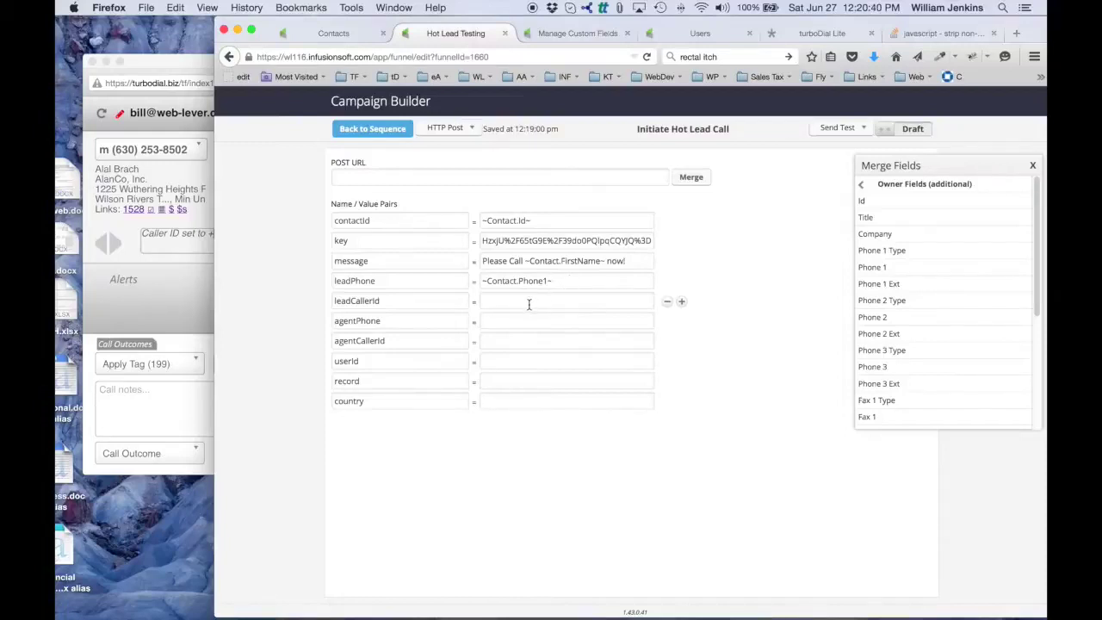
- Set the turboDial Caller ID to the third listed number and copy it, with a leading +, into the leadCallerId value
left_click(158, 303)
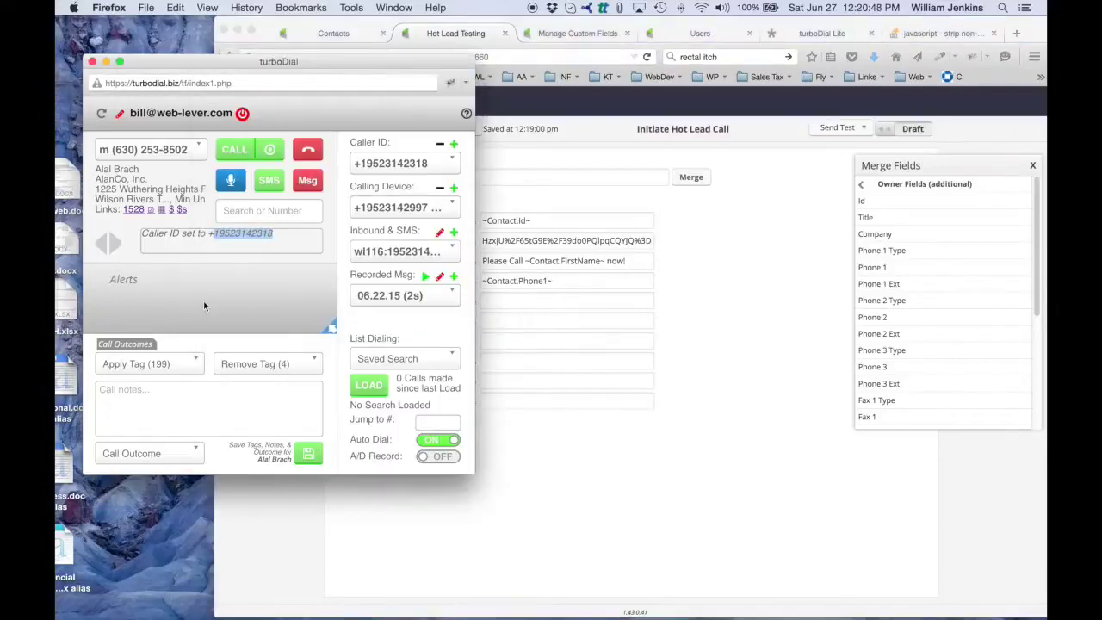
left_click(404, 163)
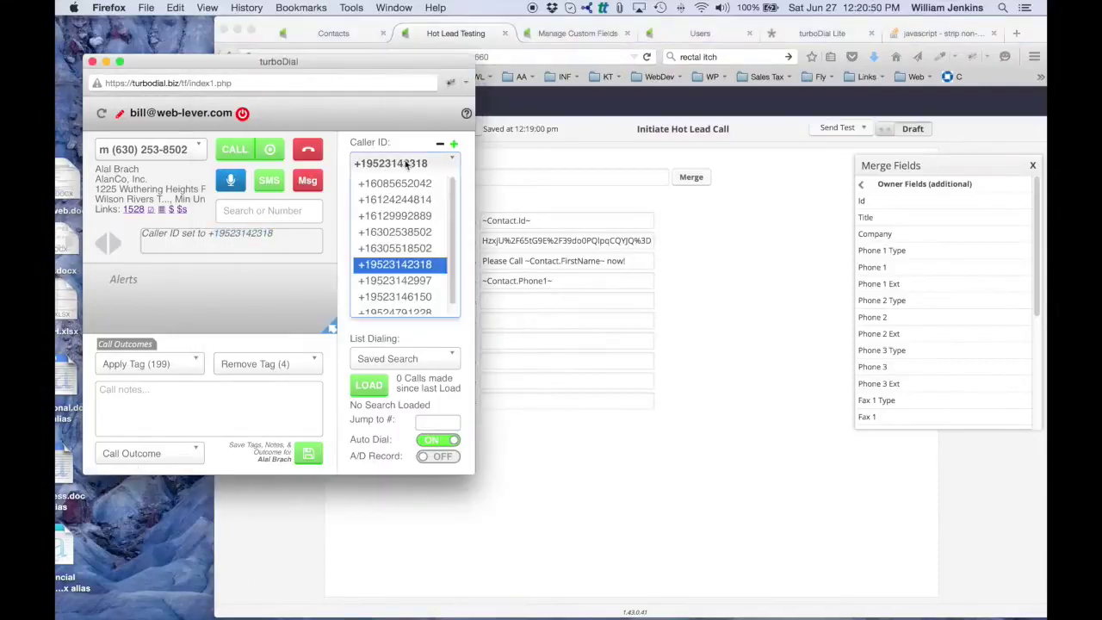
left_click(404, 219)
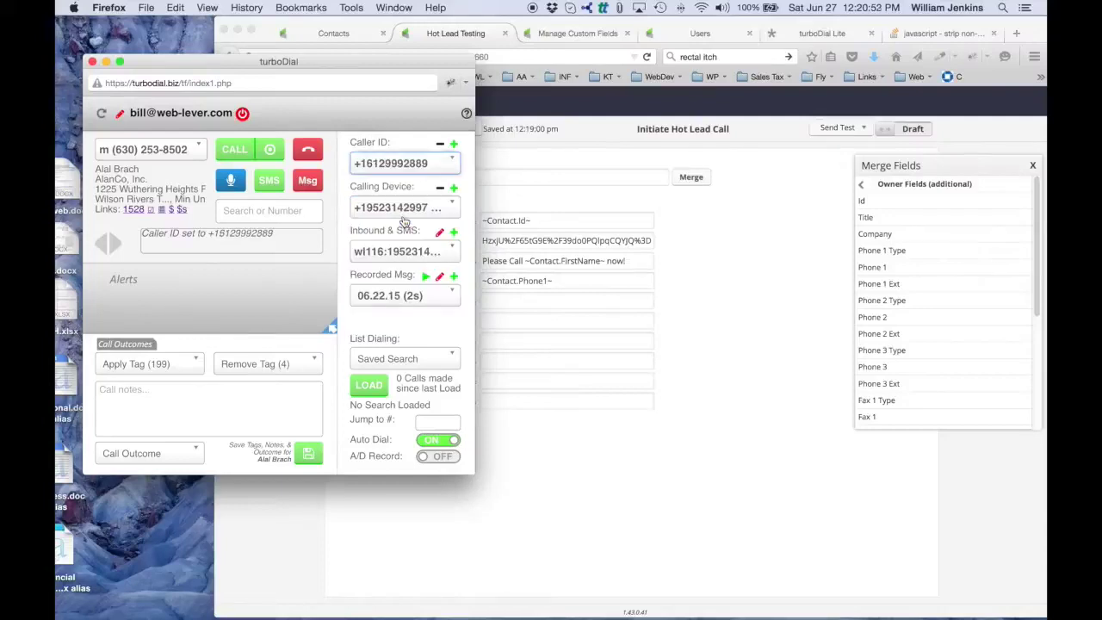
double_click(248, 233)
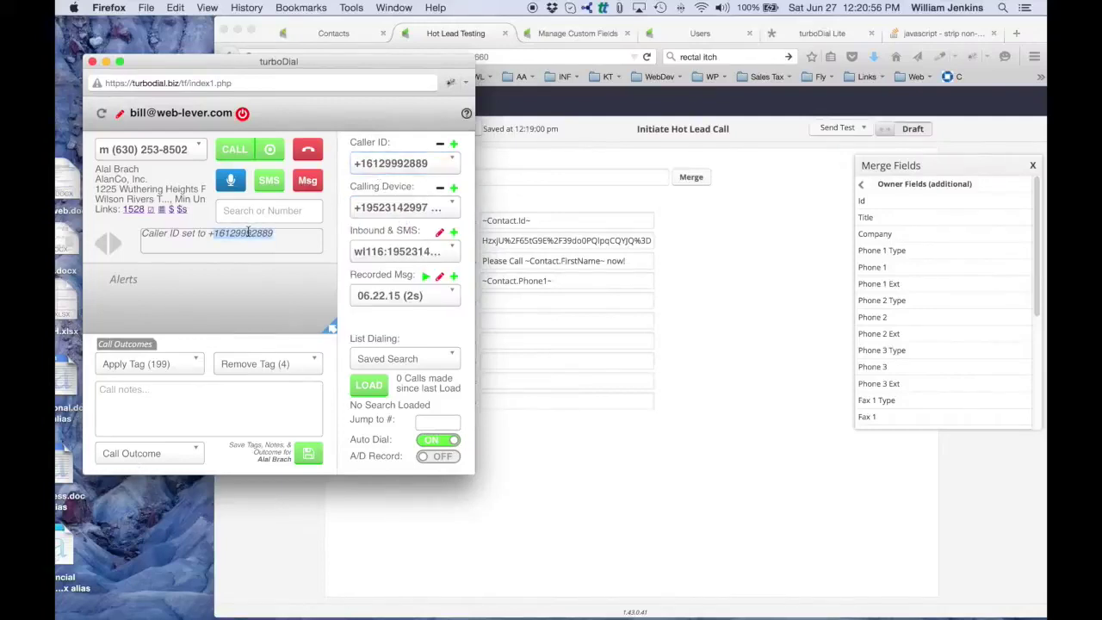
key("super+c")
left_click(532, 294)
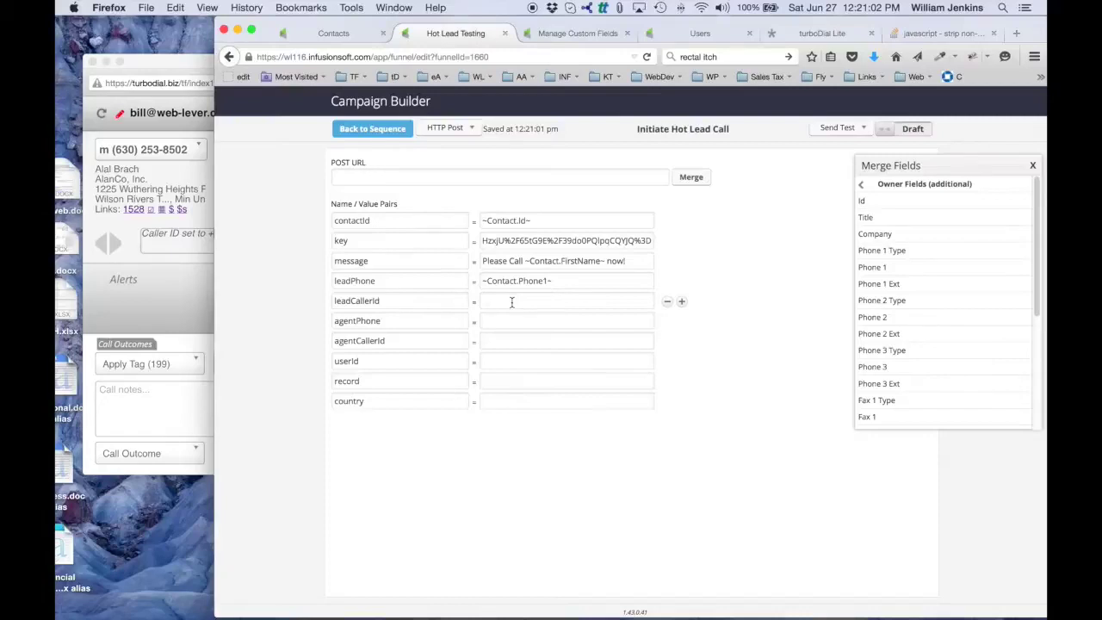
type("+")
key("Down")
left_click(551, 478)
- Switch the turboDial Caller ID to the second listed number and return to the HTTP post
left_click(158, 284)
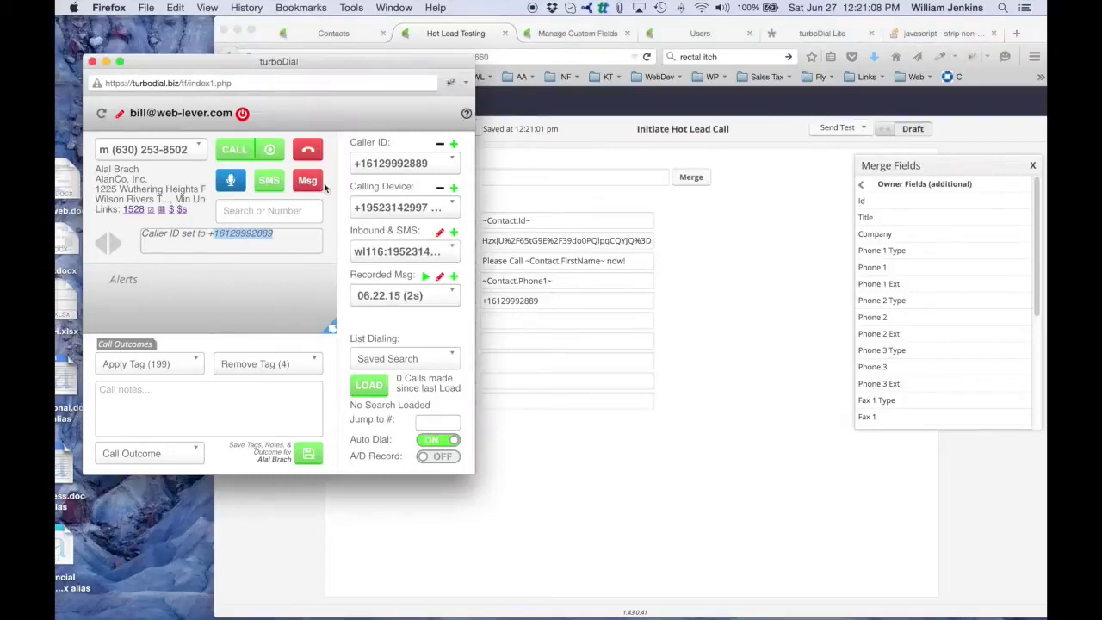
left_click(402, 164)
left_click(391, 199)
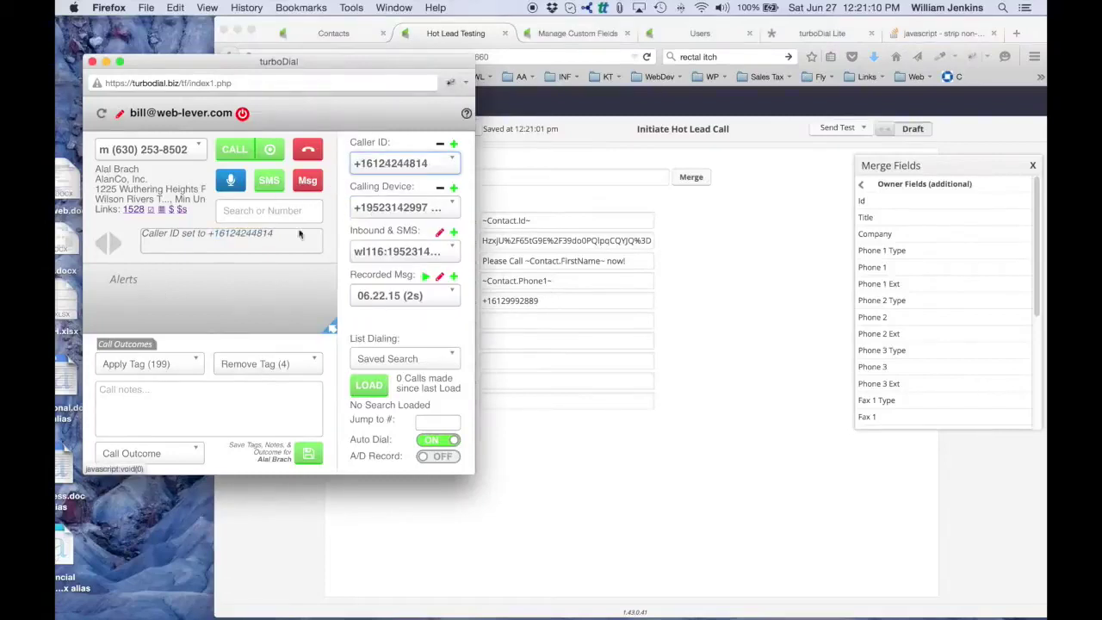
double_click(241, 233)
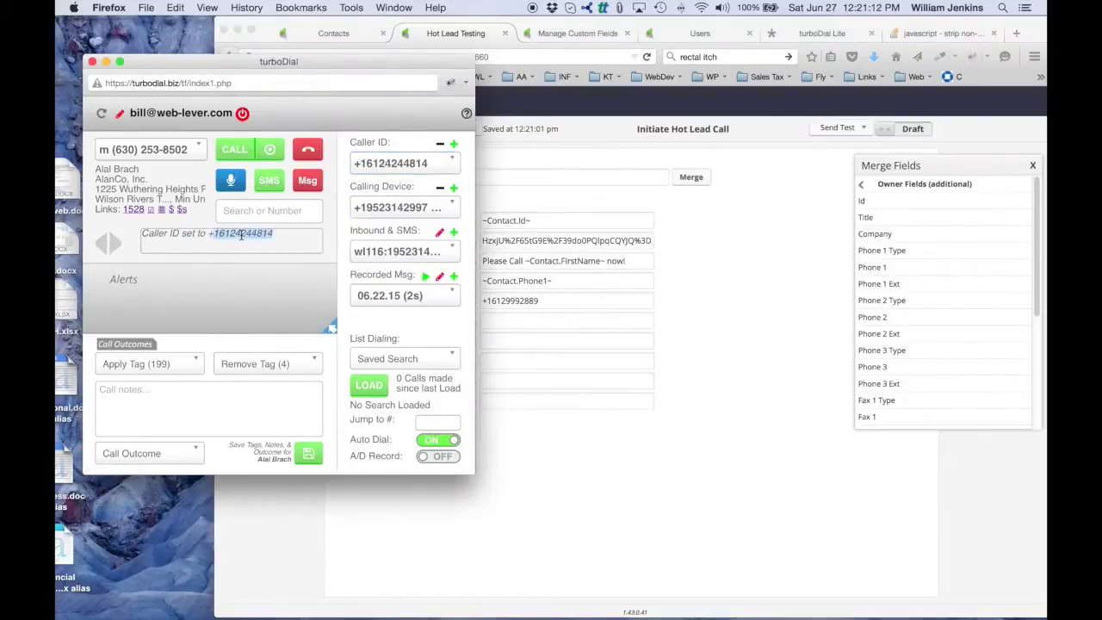
left_click(723, 340)
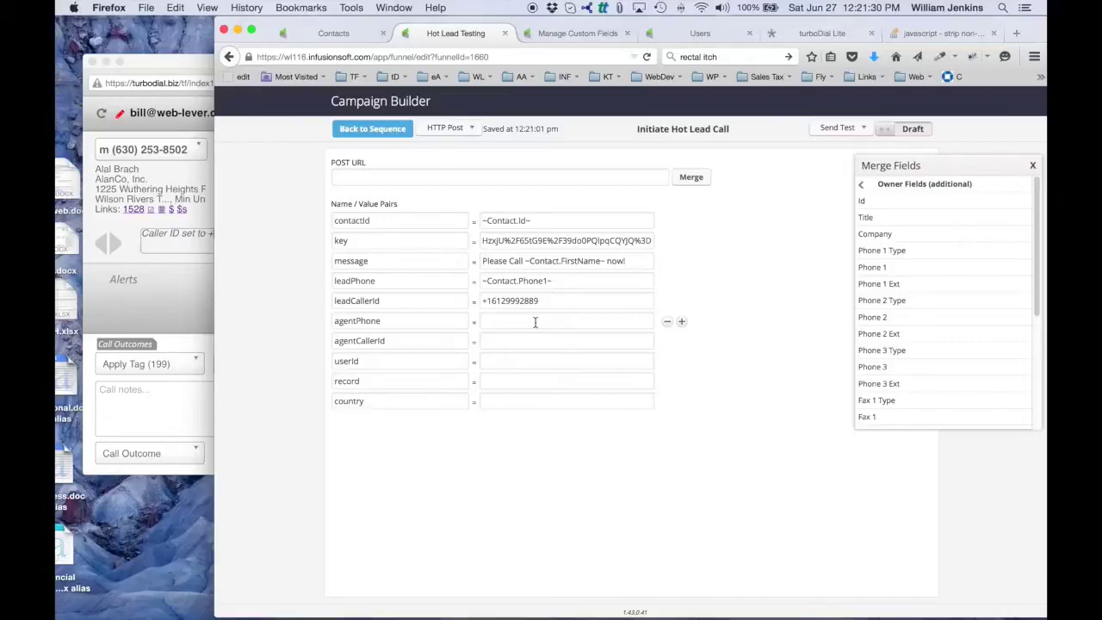
- Copy ~Owner.Phone1~ from the Safari template into the agentPhone value of the HTTP post
key("super+Tab")
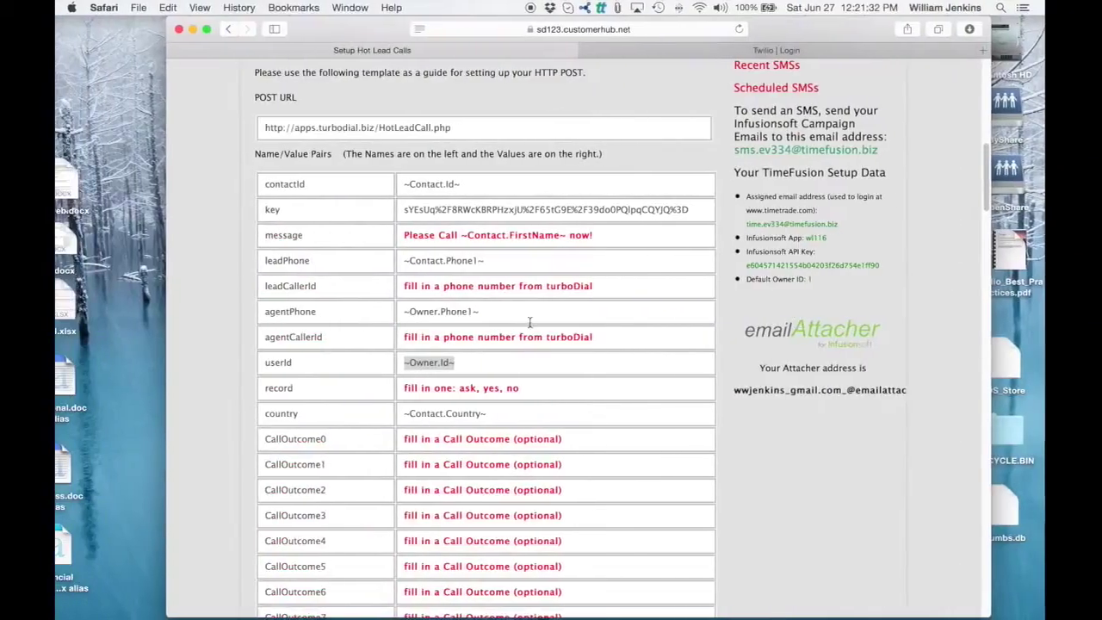
triple_click(439, 313)
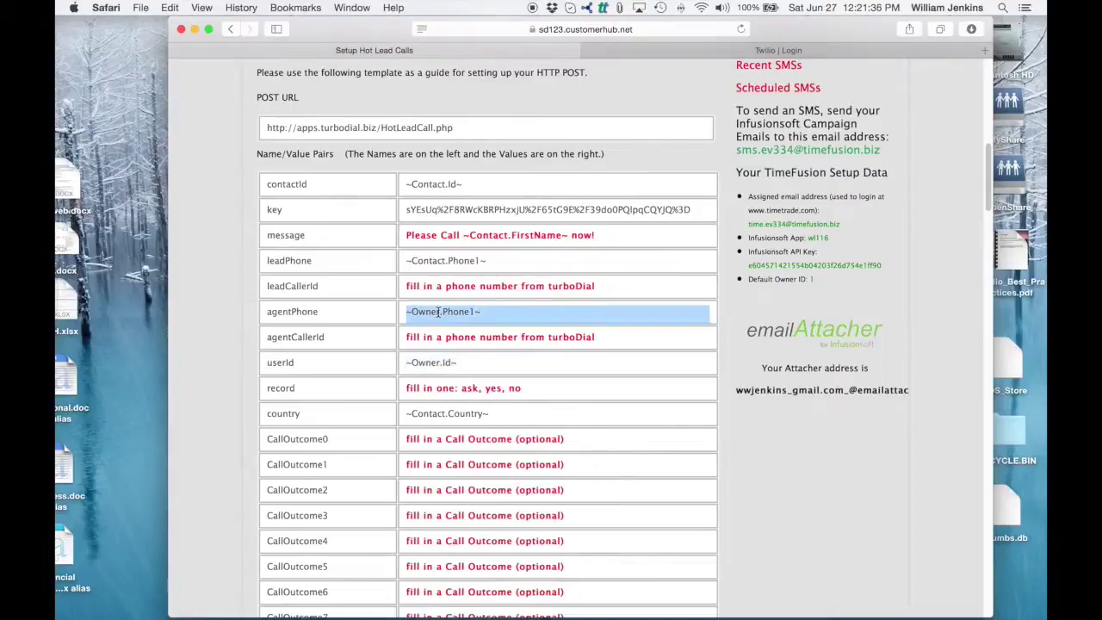
key("super+Tab")
left_click(514, 316)
key("Down")
key("Return")
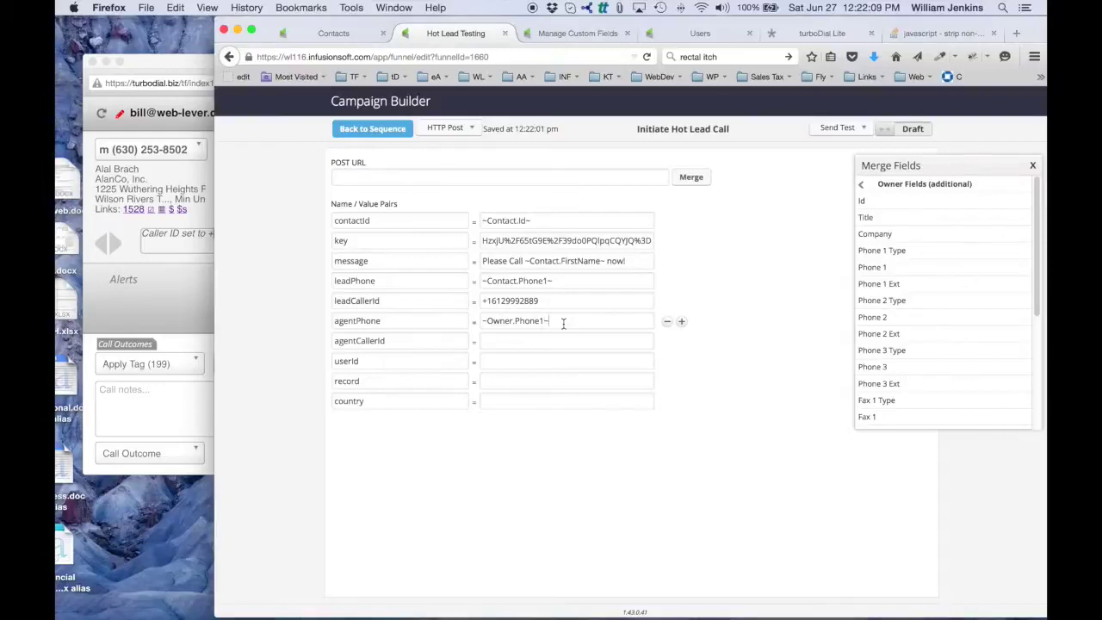
- Check the template's agentCallerId entry, then copy the second listed turboDial Caller ID number, with a leading +, into the agentCallerId value
left_click(544, 339)
key("ctrl+Left")
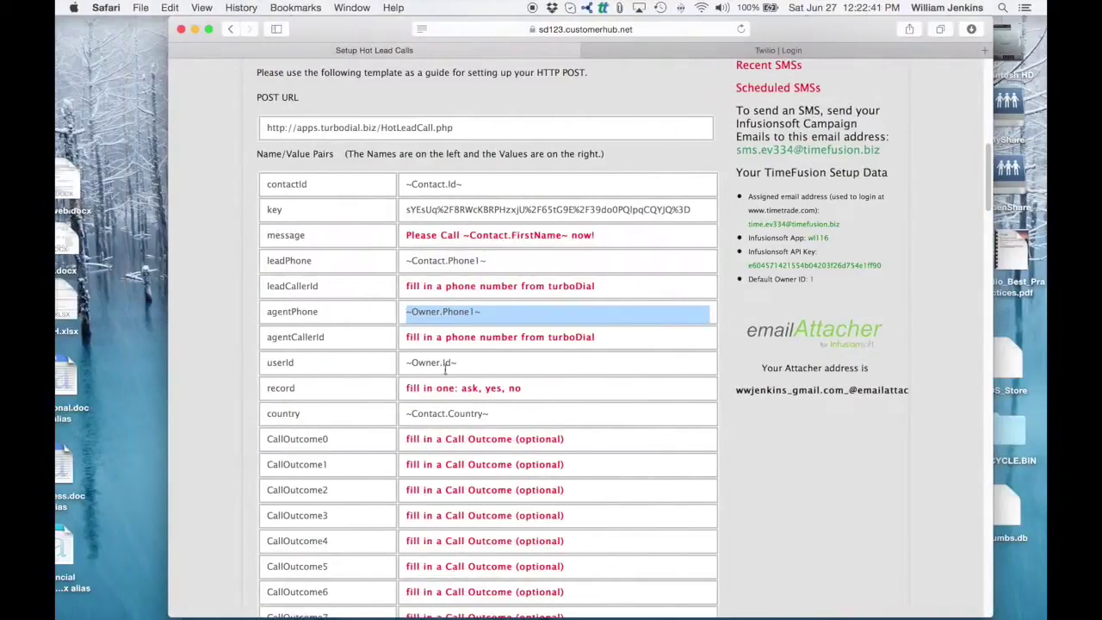
left_click(447, 337)
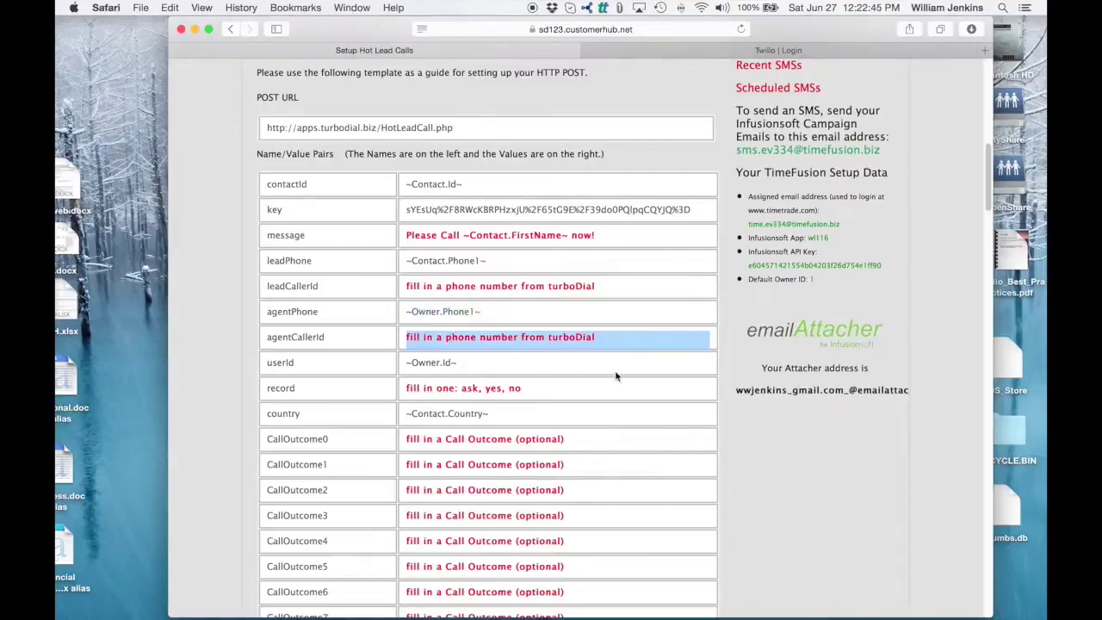
key("ctrl+Right")
left_click(172, 308)
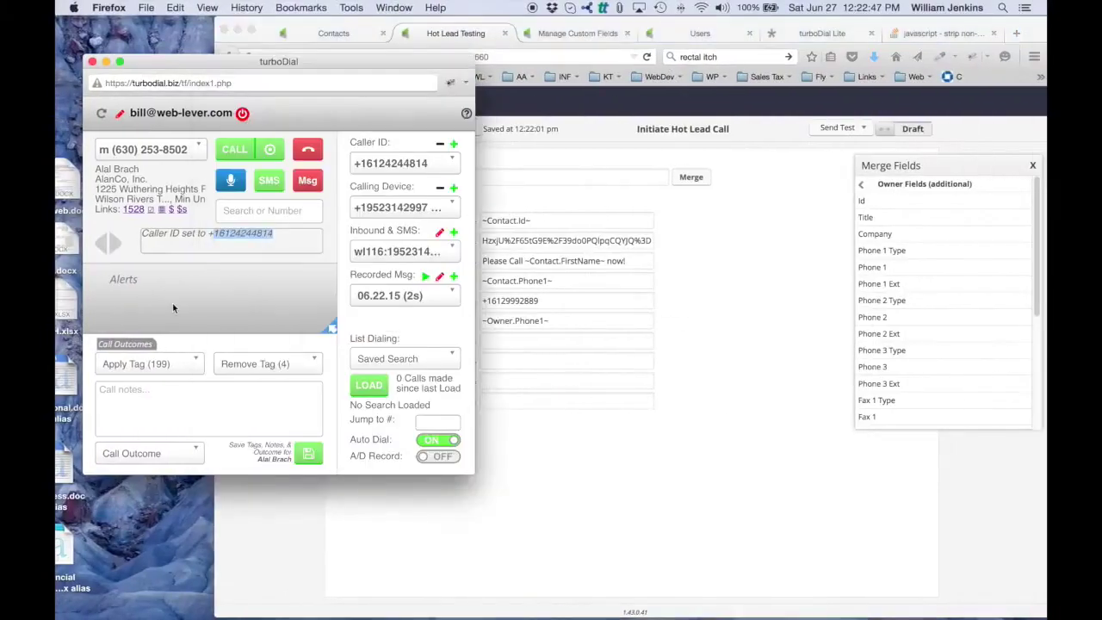
left_click(396, 163)
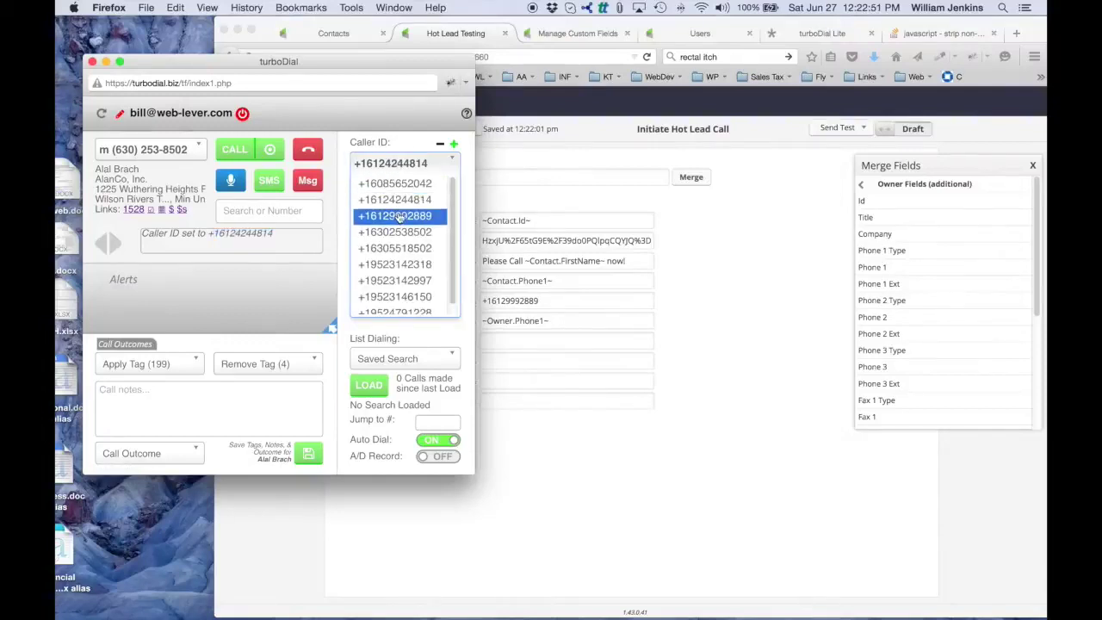
left_click(394, 200)
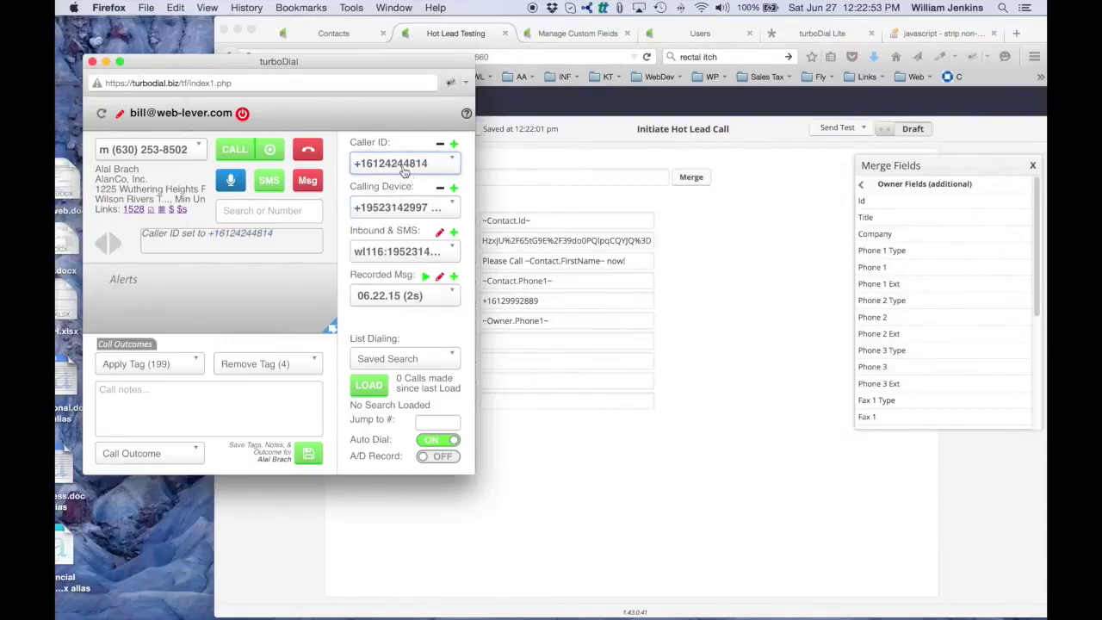
double_click(246, 233)
key("super+c")
left_click(615, 445)
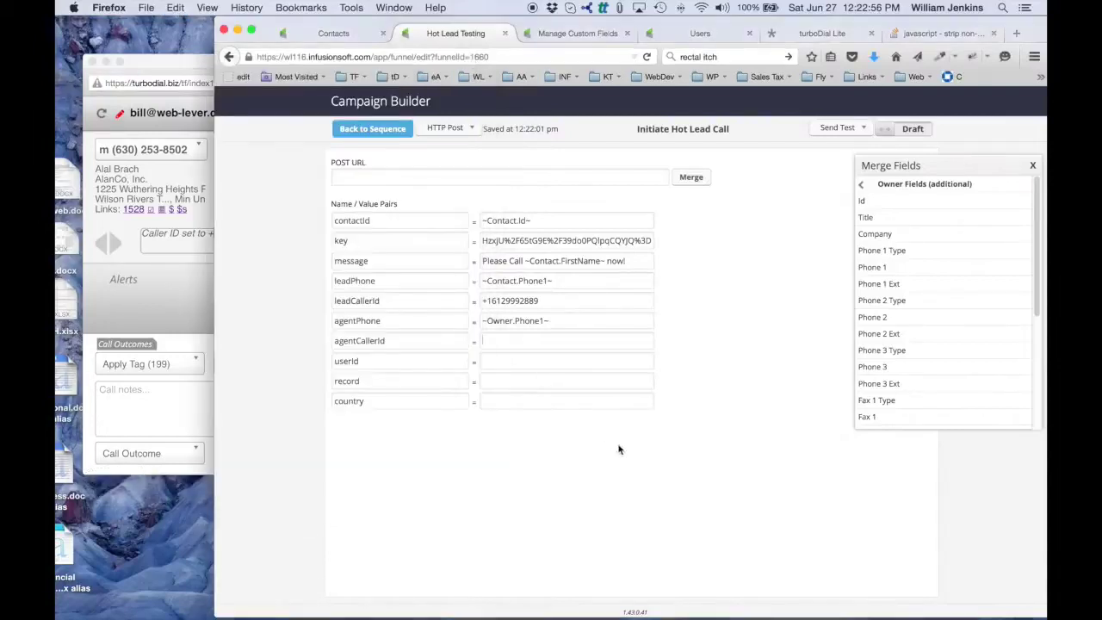
left_click(544, 345)
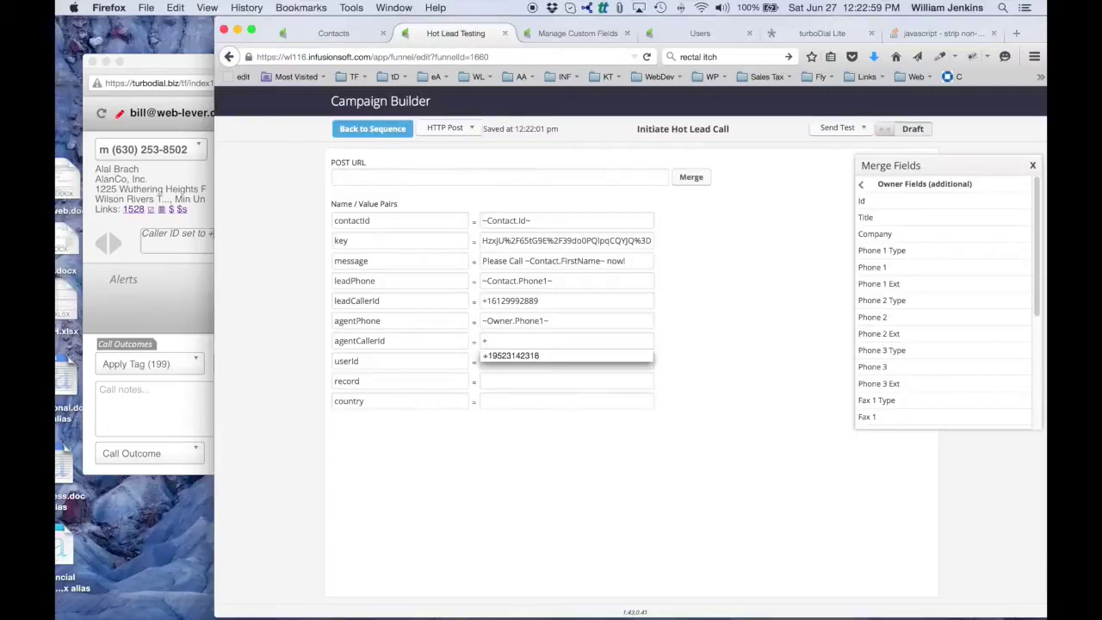
key("super+v")
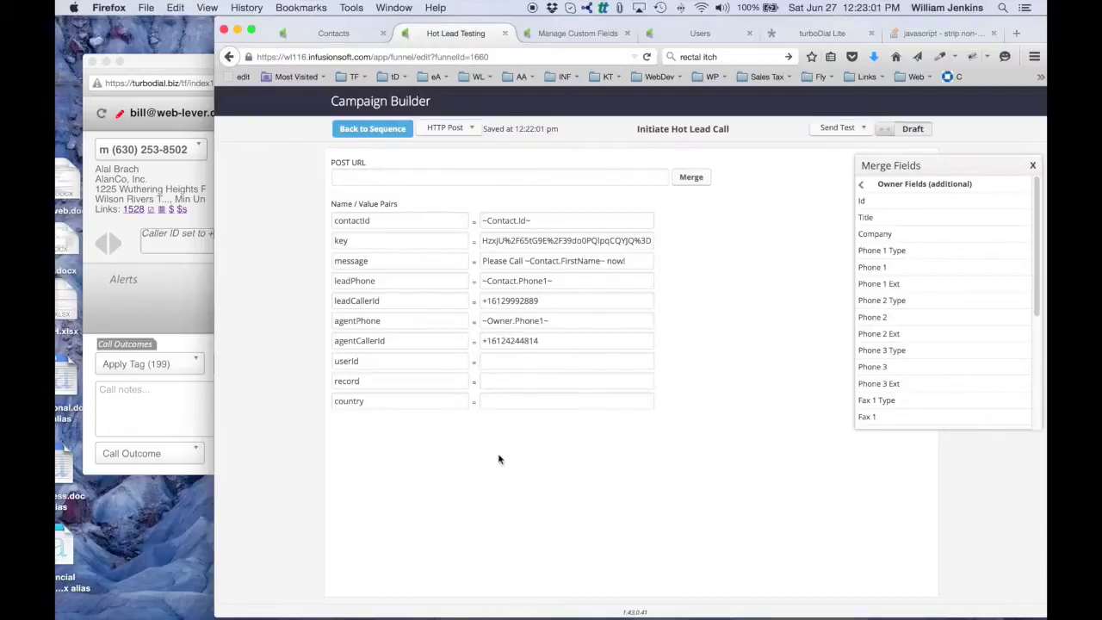
- Examine the user Ids in the Infusionsoft Users list for the userId value, and return to the HTTP post
left_click(504, 364)
left_click(702, 33)
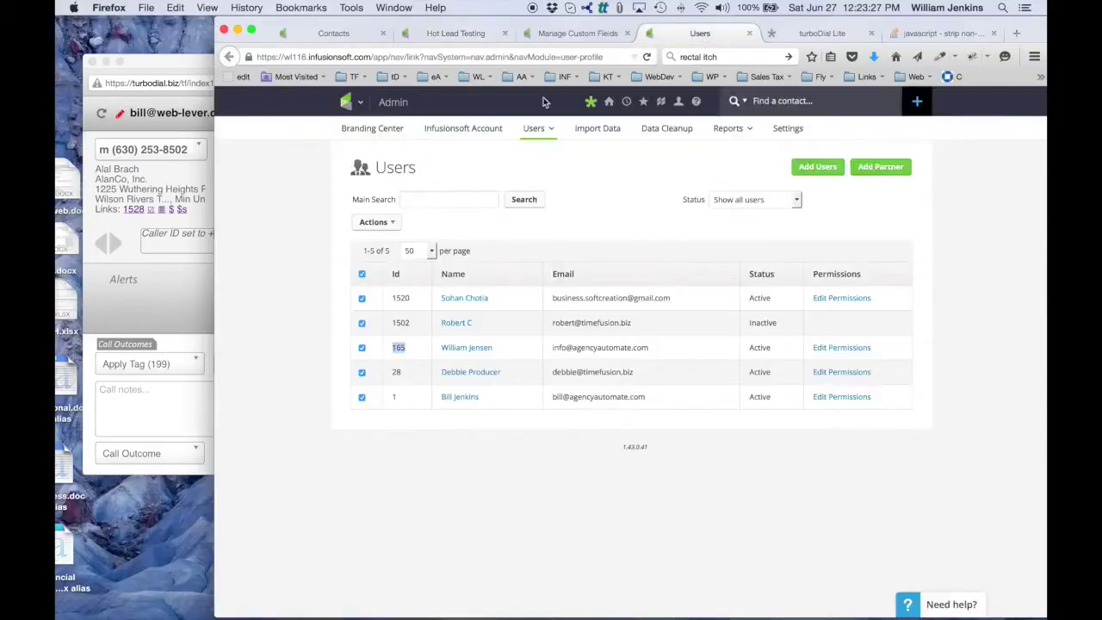
mouse_move(361, 107)
left_click(457, 34)
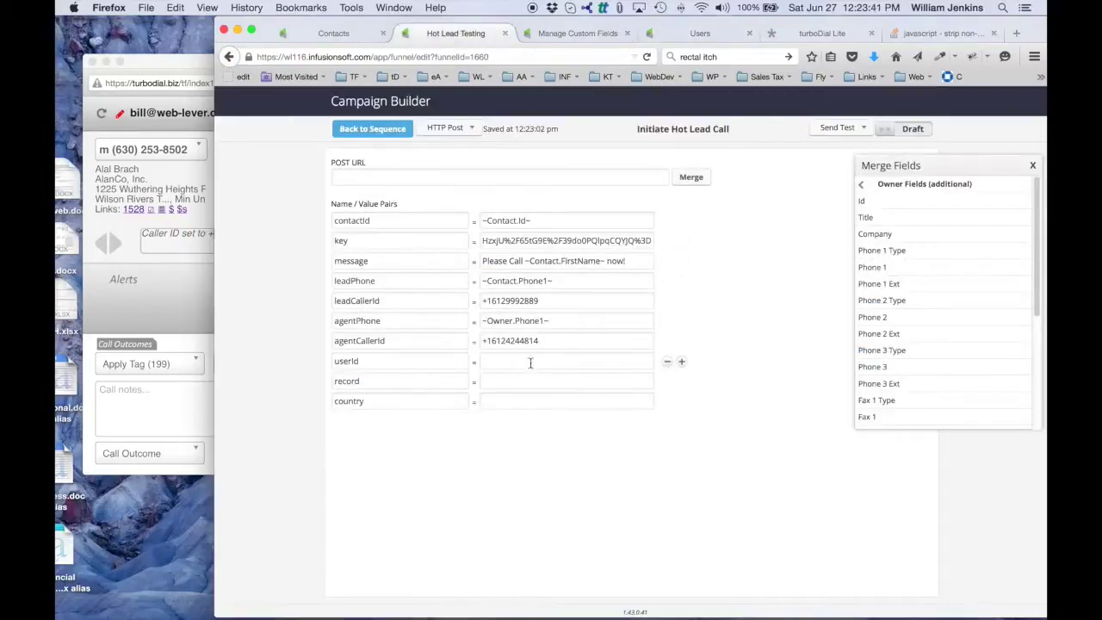
- Insert the owner's Id merge field from the additional owner fields as the userId value
left_click(863, 187)
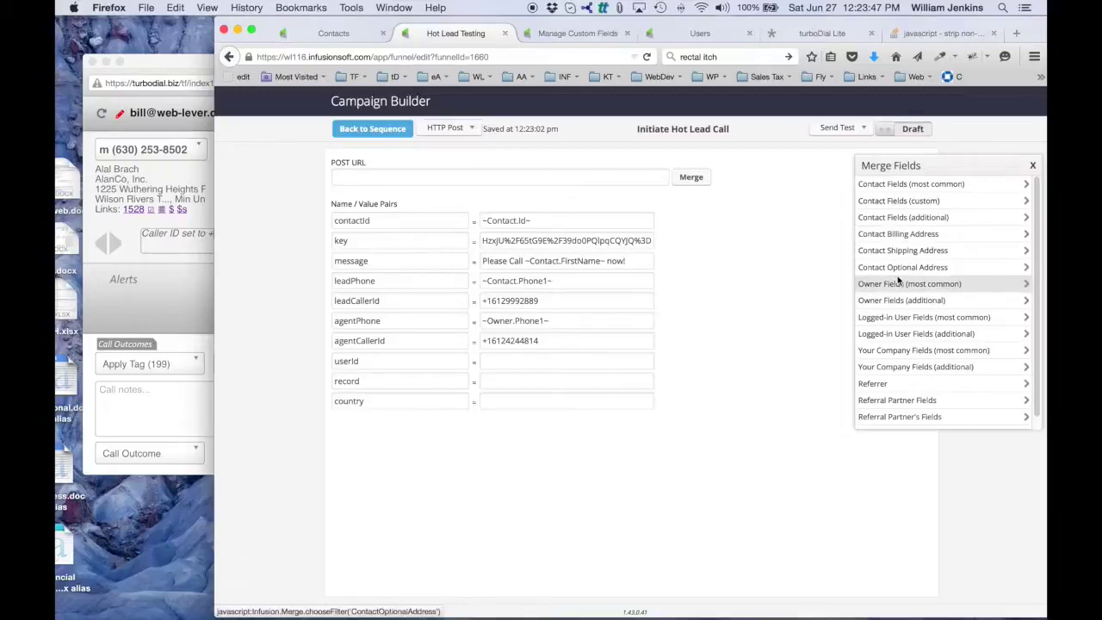
left_click(908, 301)
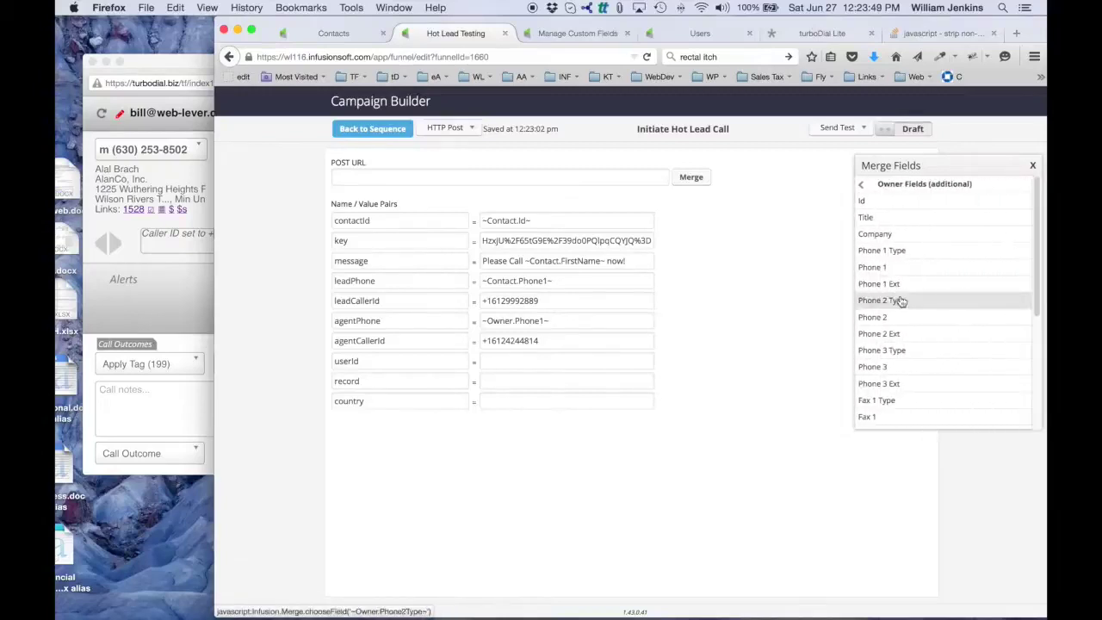
left_click(860, 204)
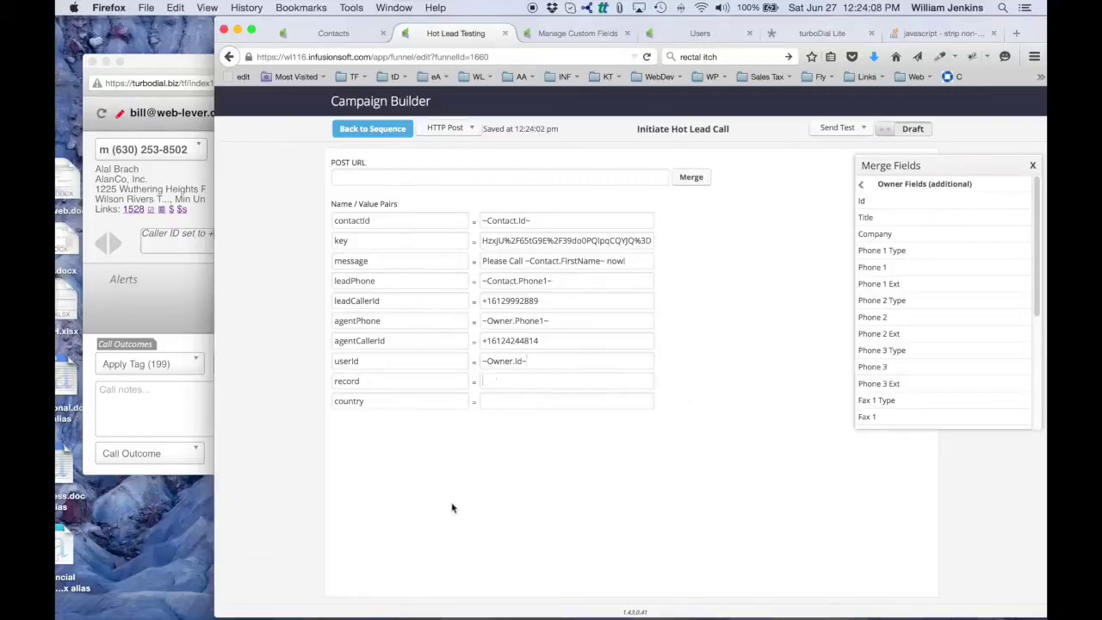
- Check the record choices in the Safari template, and set the record value of the HTTP post to ask
key("super+Tab")
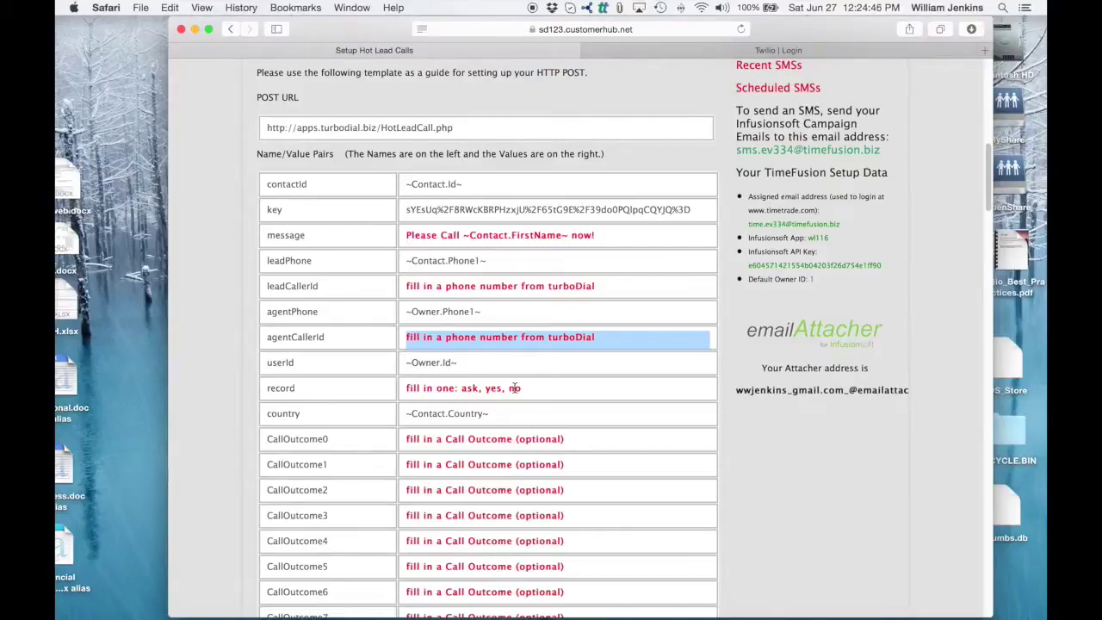
key("ctrl+Right")
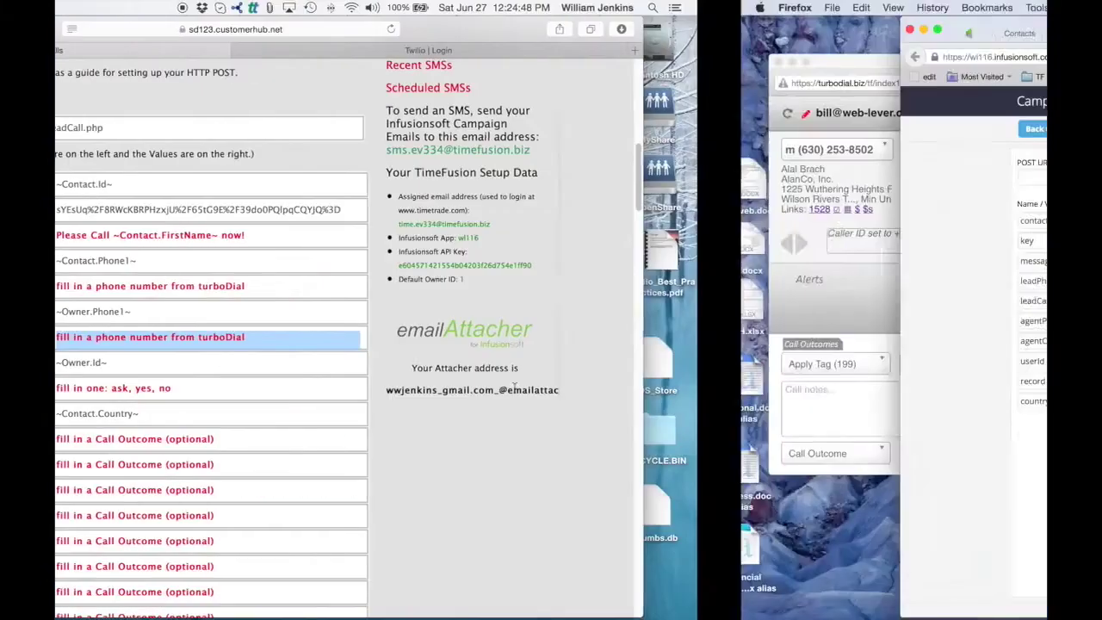
left_click(510, 379)
type("ask")
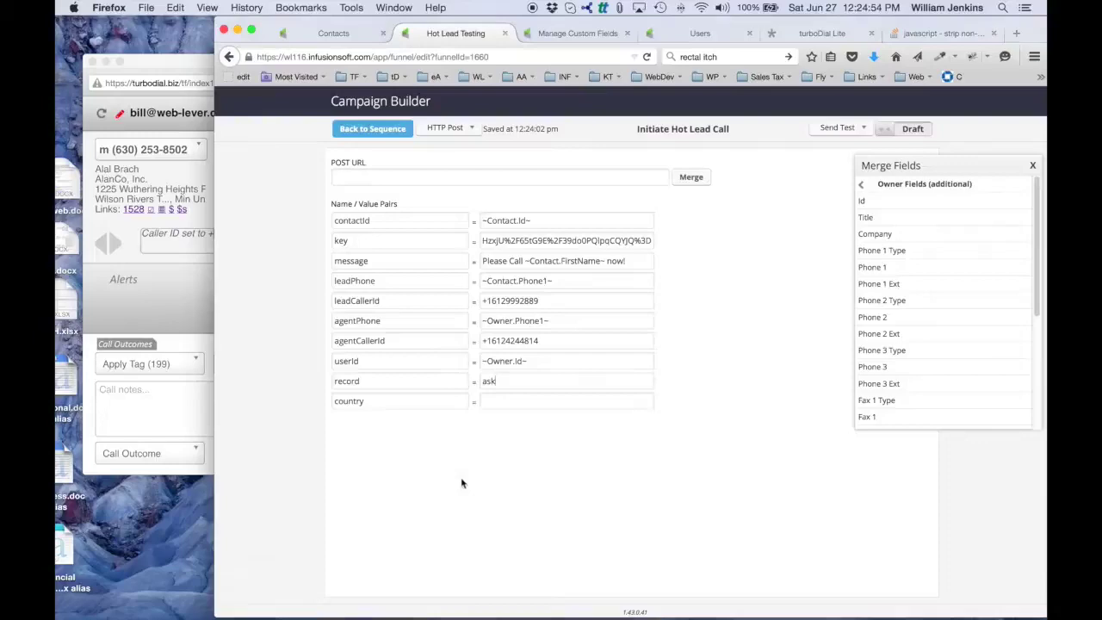
- Copy ~Contact.Country~ from the Safari template into the country value of the HTTP post
key("ctrl+Left")
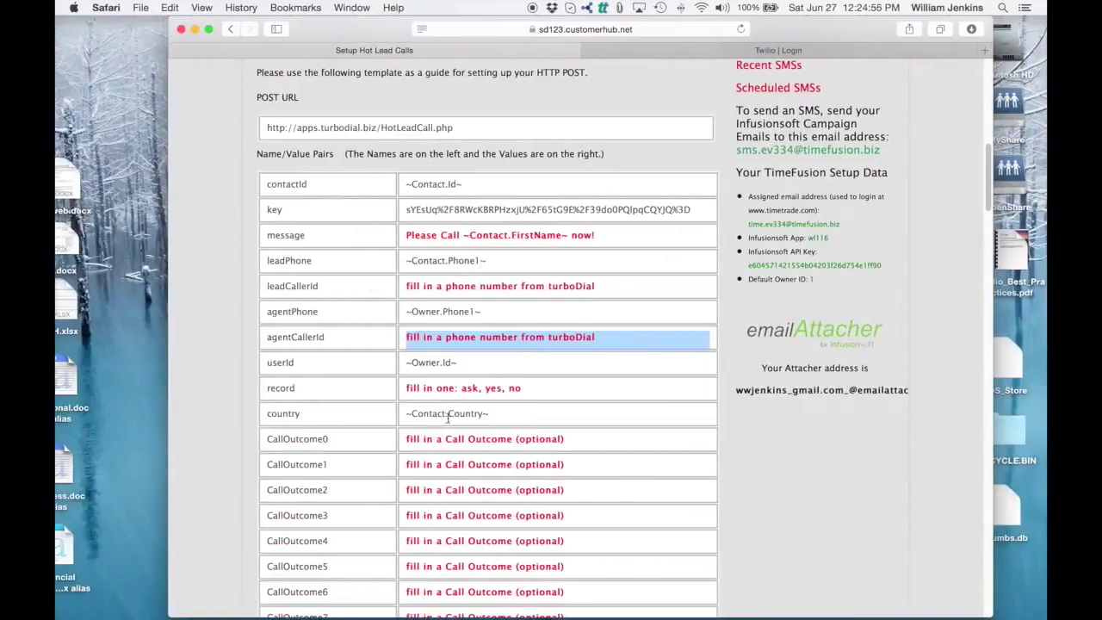
left_click_drag(490, 414, 402, 416)
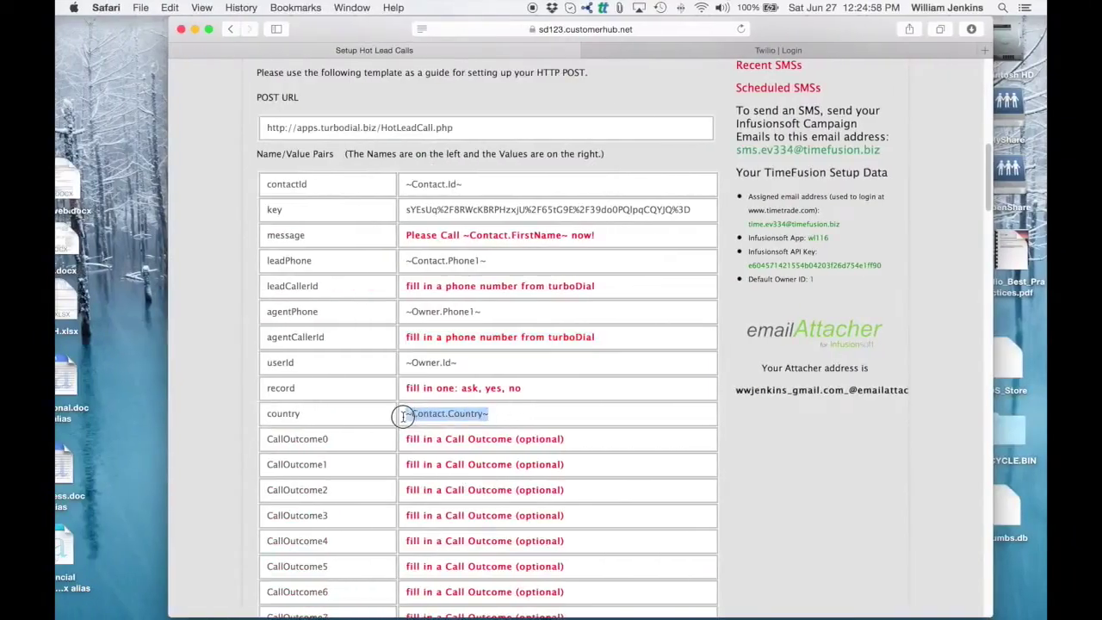
key("ctrl+Right")
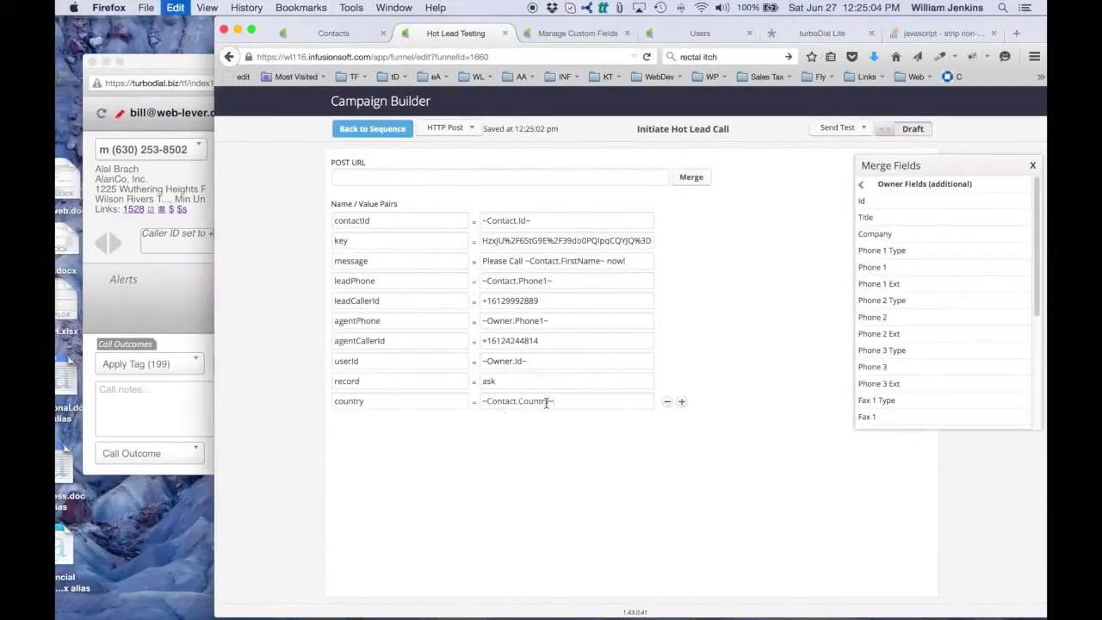
key("super+v")
left_click(568, 492)
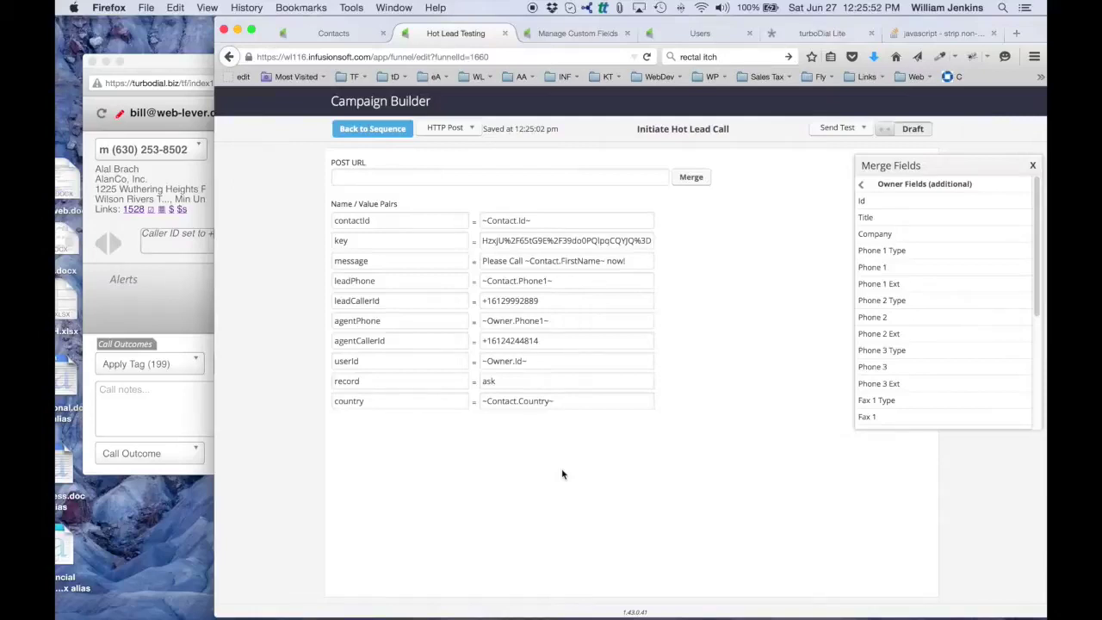
- Examine the optional CallOutcome0 to CallOutcome9 entries in the Safari template, and return to the HTTP post
mouse_move(571, 401)
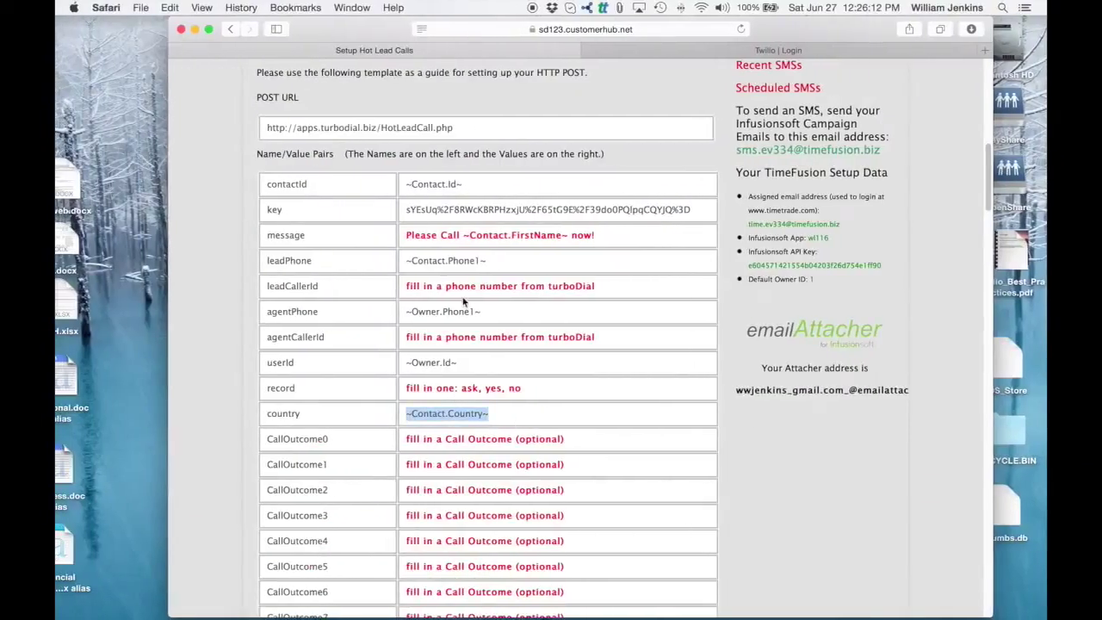
left_click(487, 414)
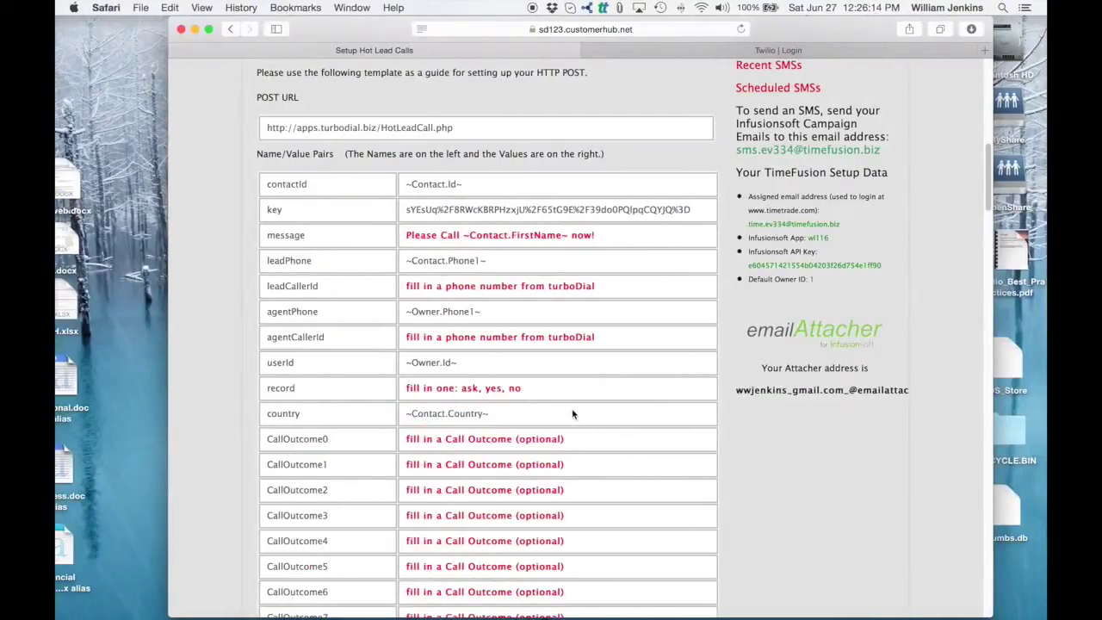
scroll(573, 414, "down", 5)
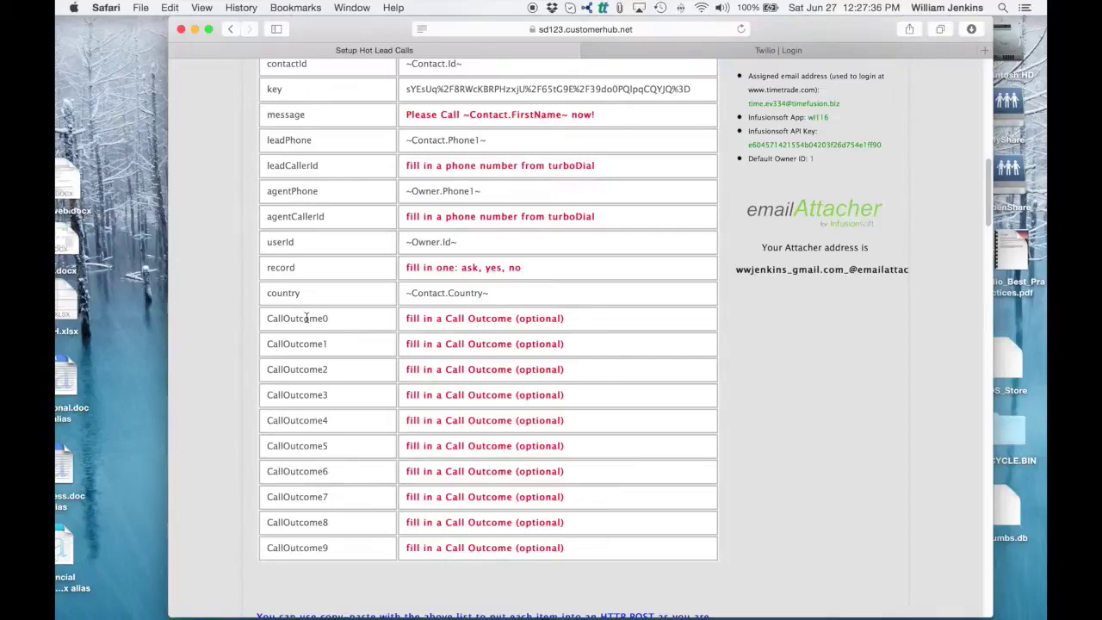
key("ctrl+Right")
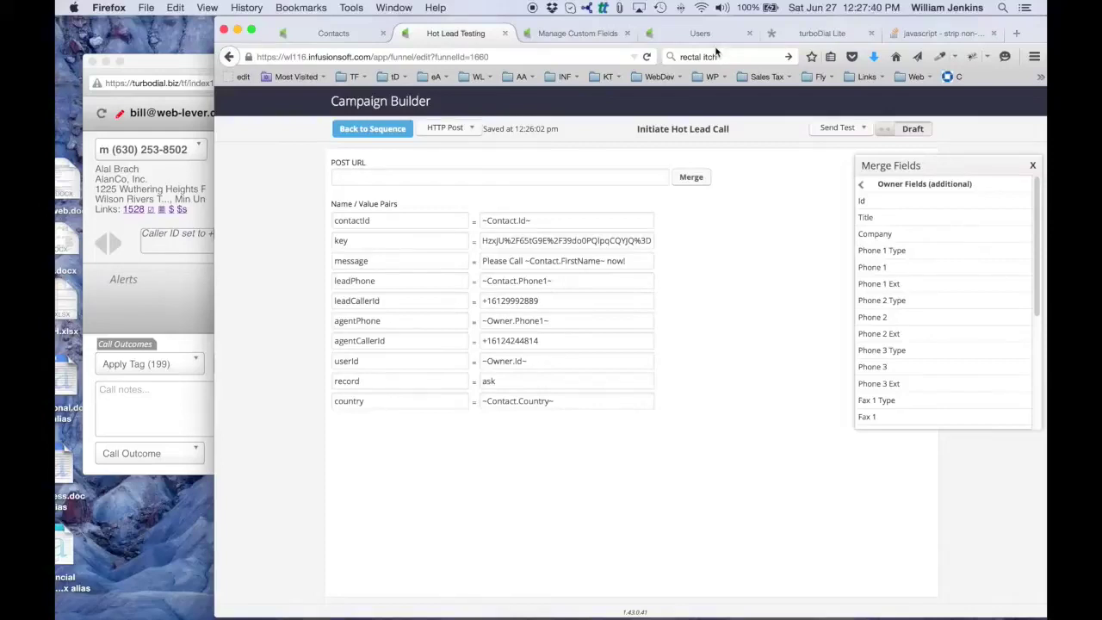
- Copy the Call Outcome option Bought a Widget, and paste it as the first value of four new name/value pairs added below country
left_click(593, 34)
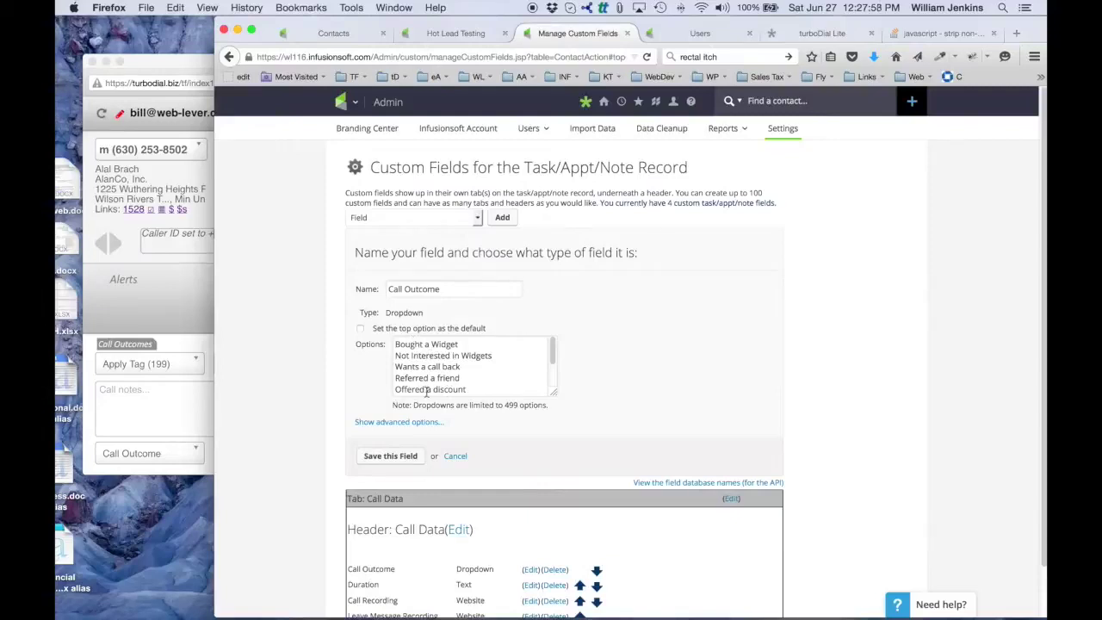
triple_click(415, 343)
key("super+c")
left_click(458, 32)
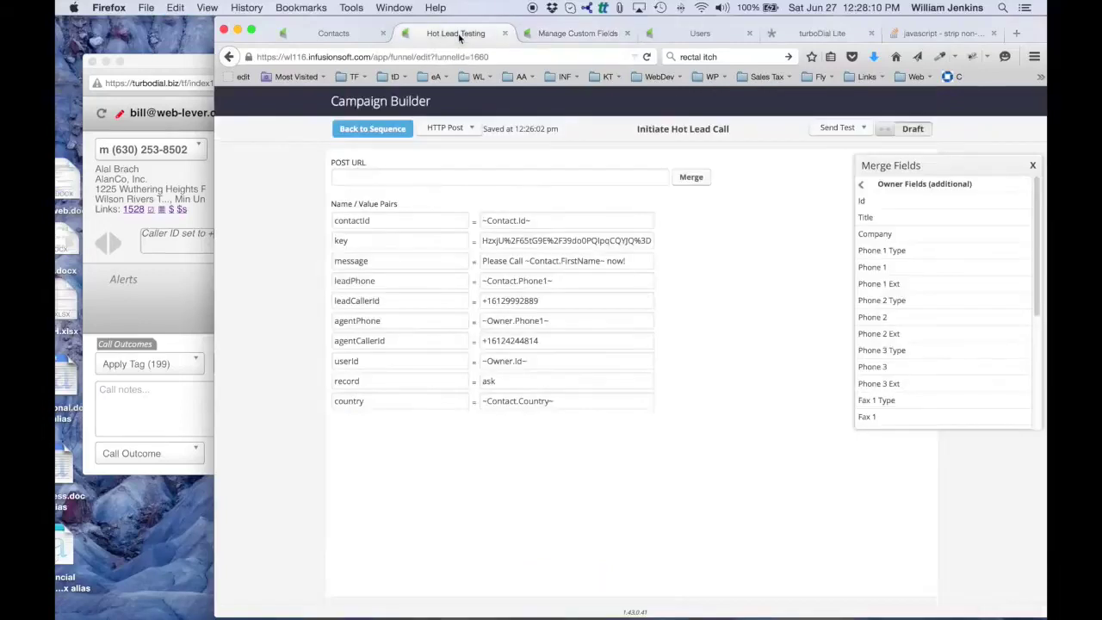
left_click(679, 402)
left_click(681, 402)
left_click(681, 403)
left_click(681, 402)
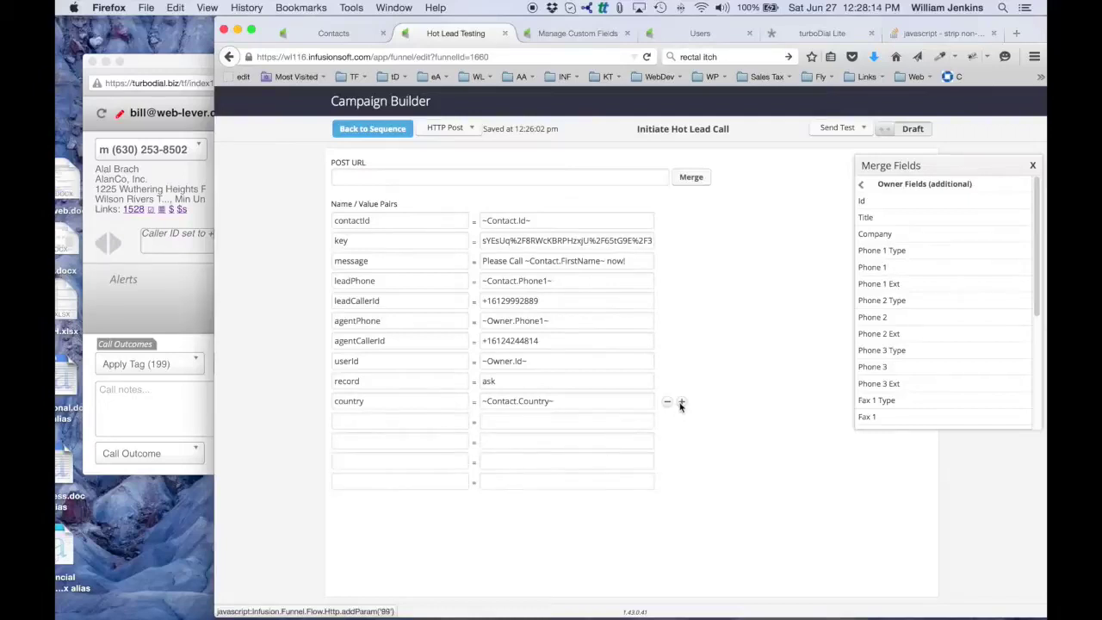
left_click(543, 423)
type("Bought a Widget")
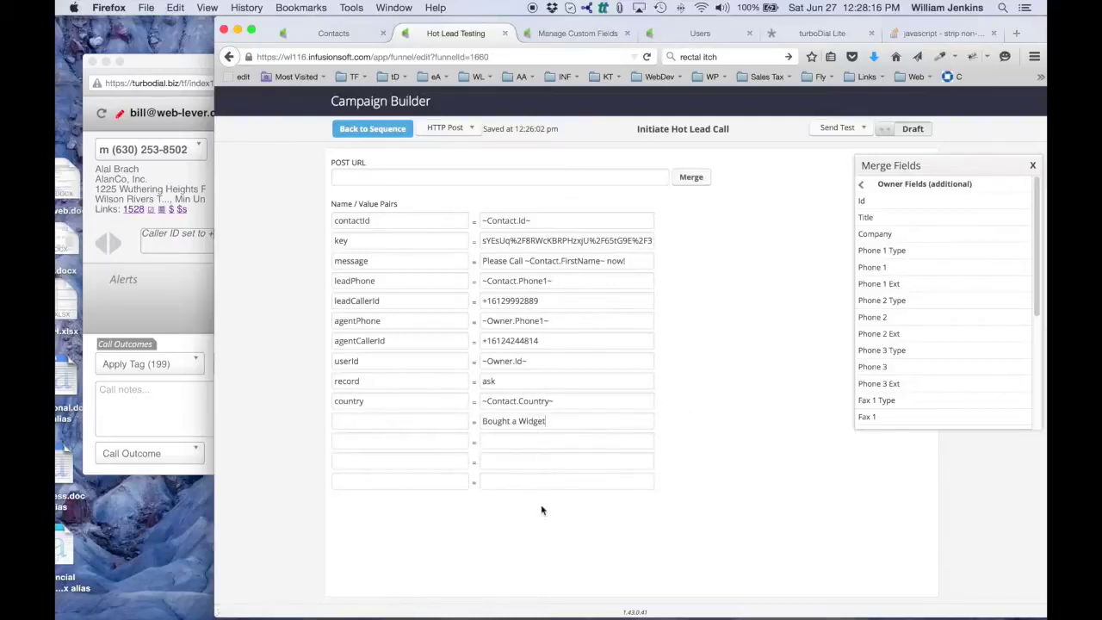
- Copy Not Interested in Widgets from the Call Outcome custom field options into the value below Bought a Widget
left_click(570, 35)
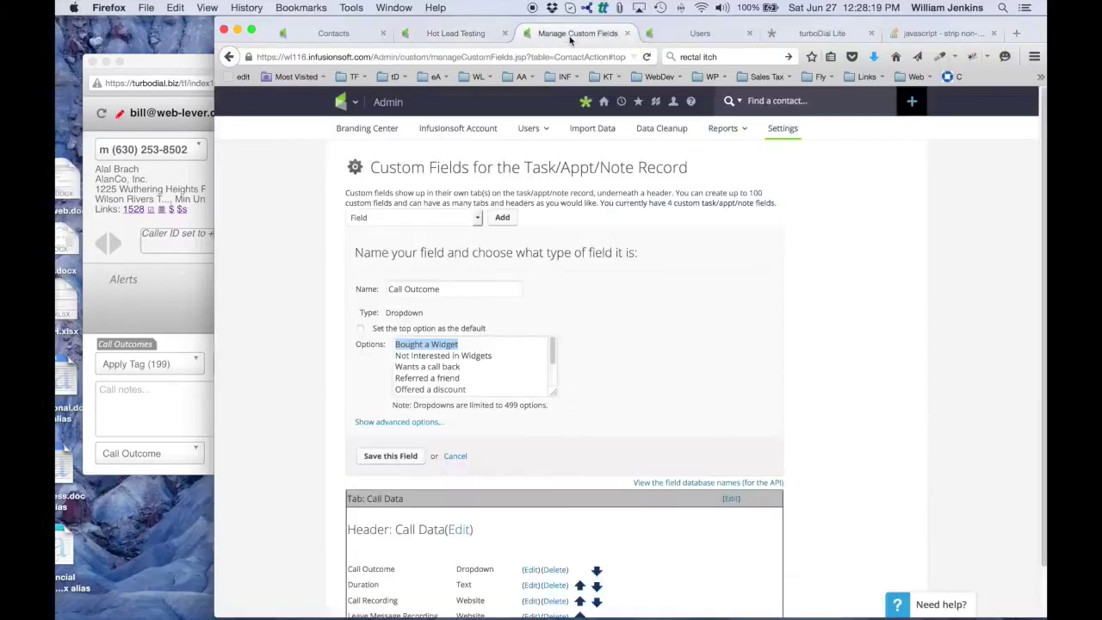
double_click(428, 356)
triple_click(427, 356)
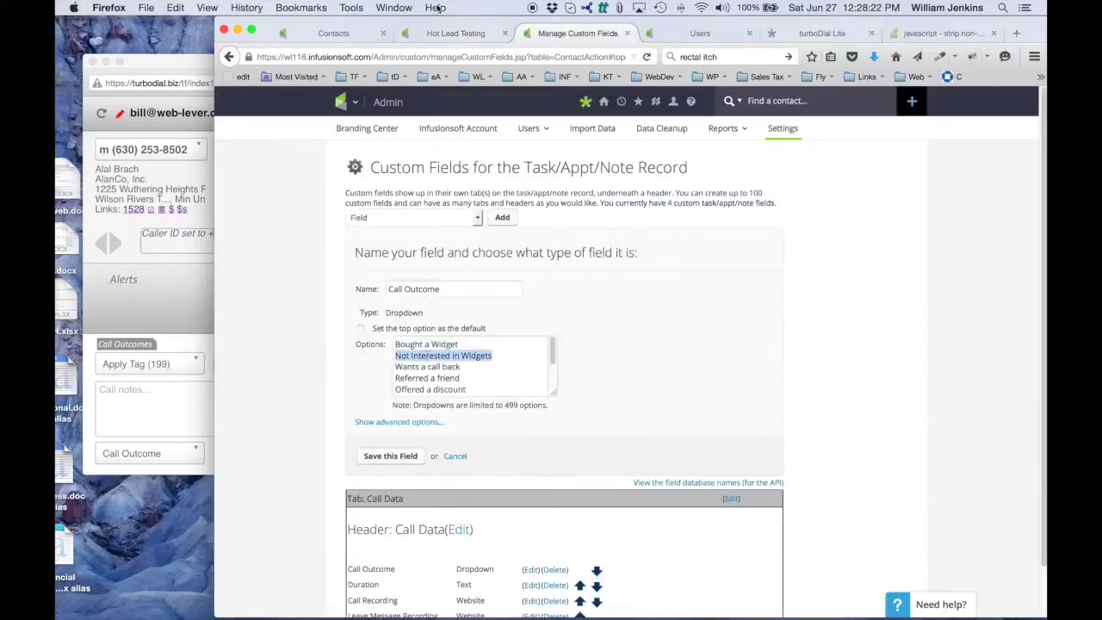
left_click(453, 34)
left_click(504, 441)
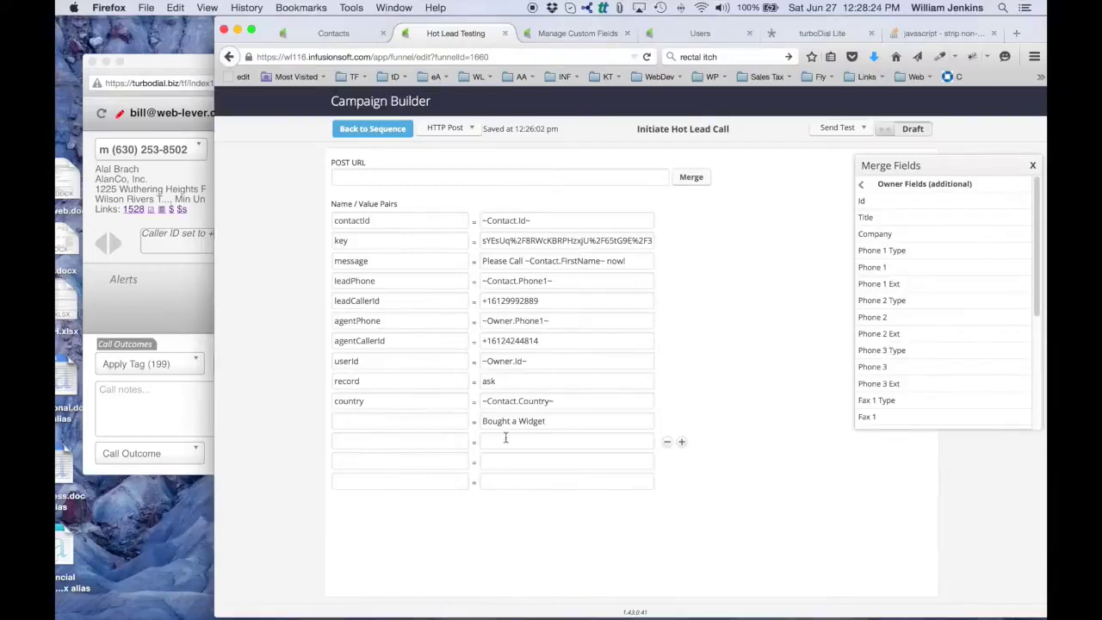
key("ctrl+v")
- Copy Wants a call back from the Call Outcome custom field options into the third new value of the HTTP post
left_click(566, 34)
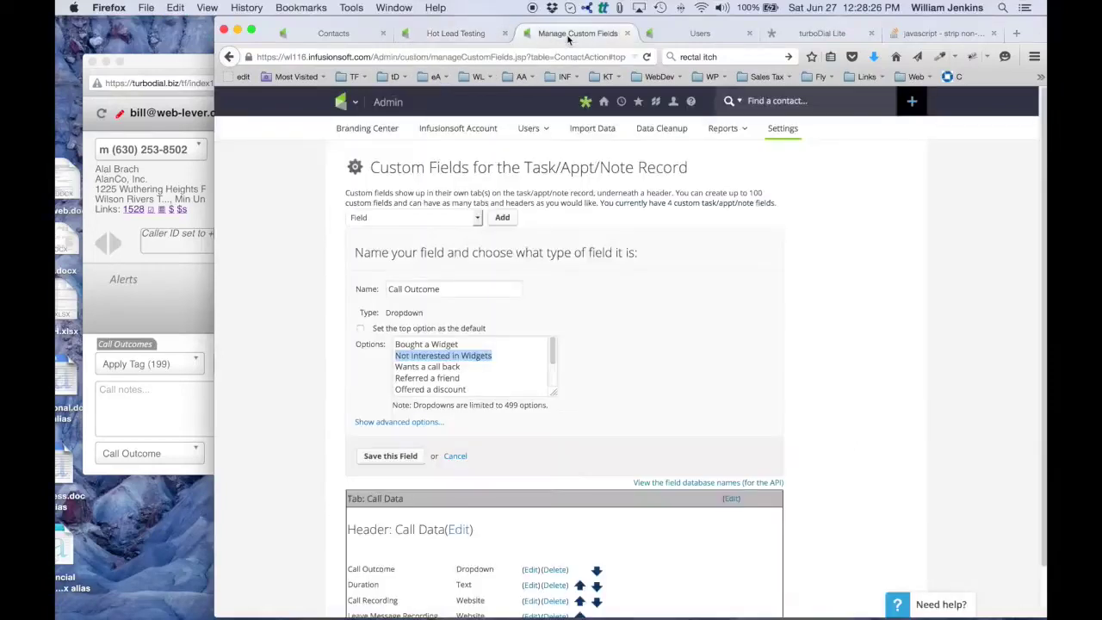
left_click(432, 364)
triple_click(432, 365)
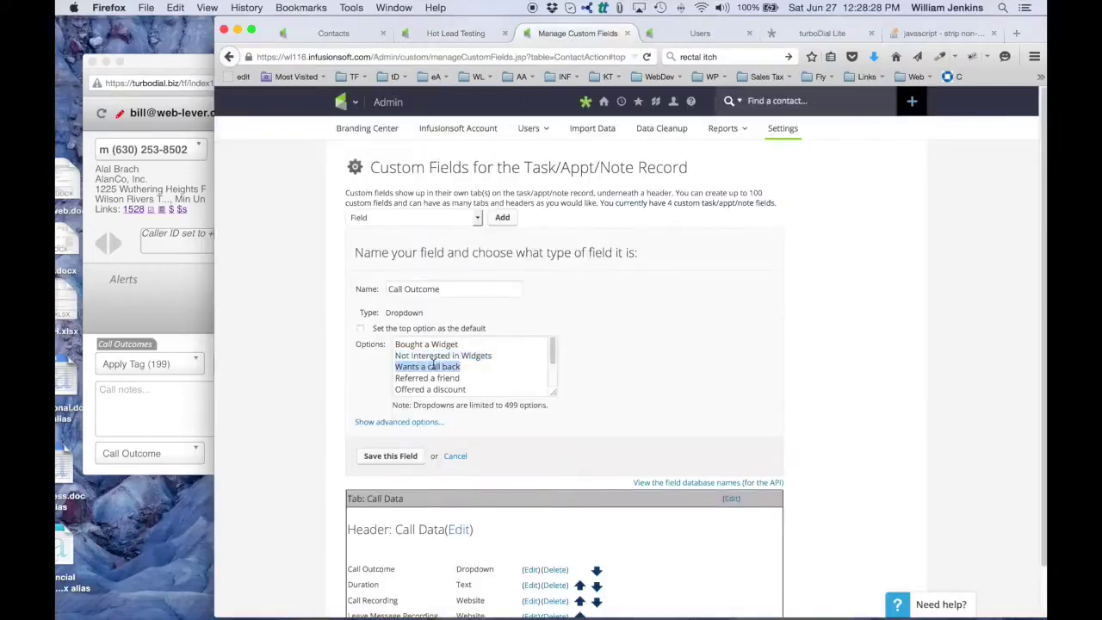
left_click(461, 33)
left_click(511, 461)
key("ctrl+v")
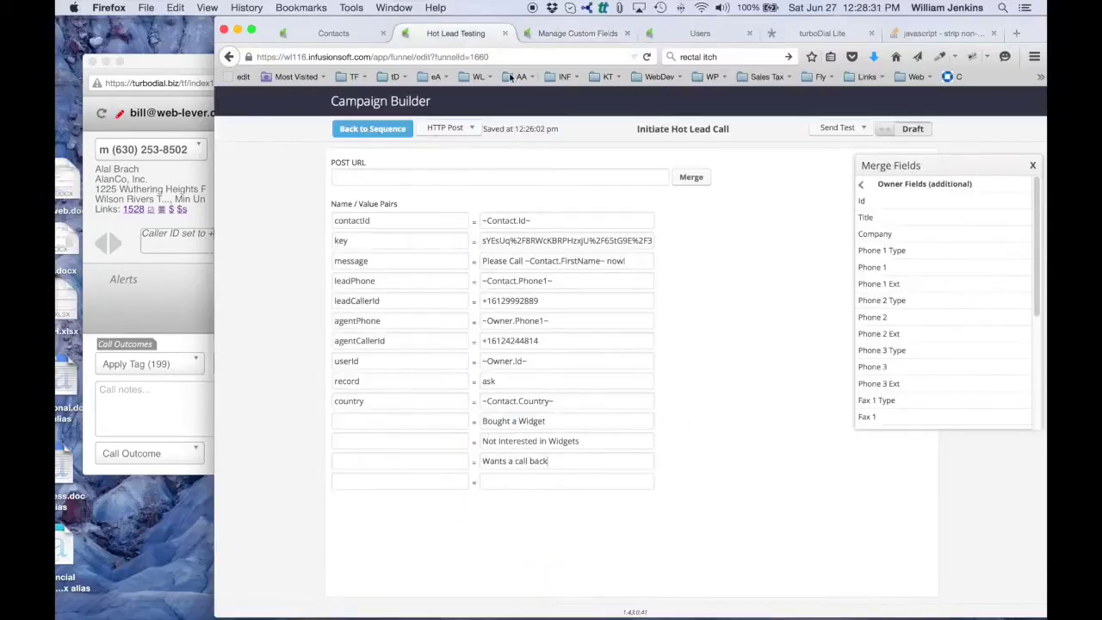
- Copy Referred a friend from the Call Outcome custom field options into the fourth new value of the HTTP post
left_click(565, 35)
triple_click(410, 377)
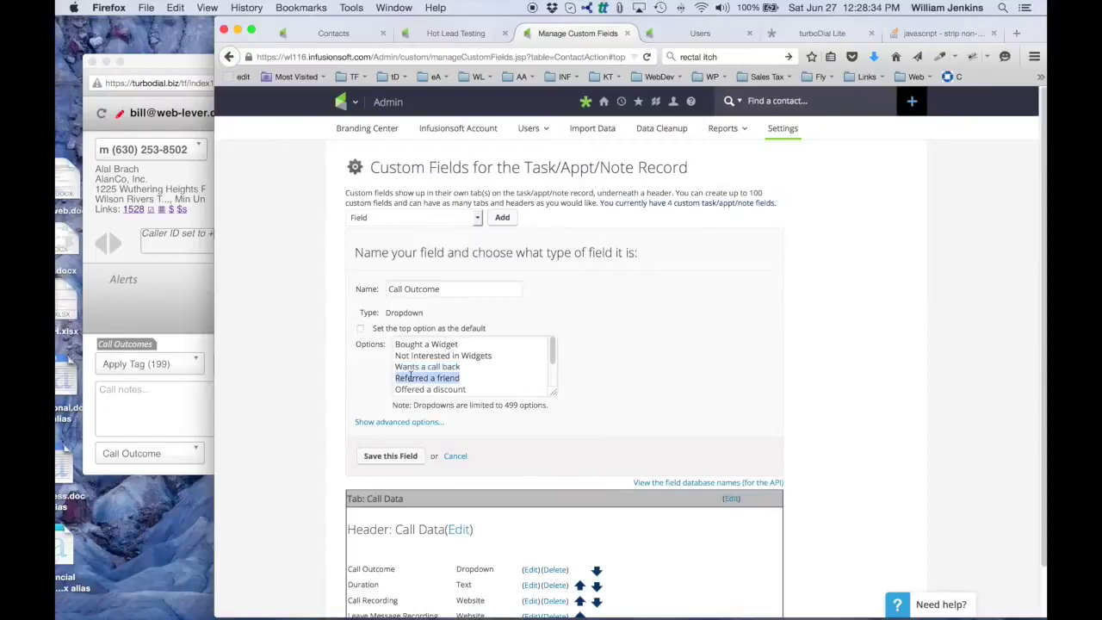
left_click(461, 34)
left_click(513, 481)
key("ctrl+v")
- Add a fifth call outcome pair below Referred a friend, and copy the option Offered a discount into its value
left_click(680, 482)
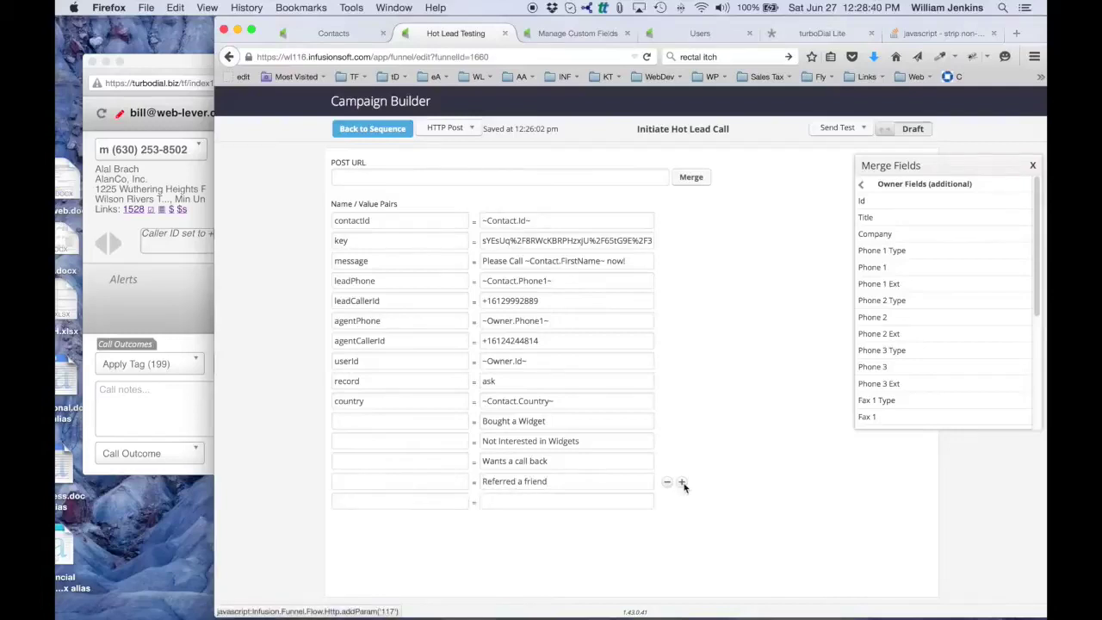
left_click(548, 33)
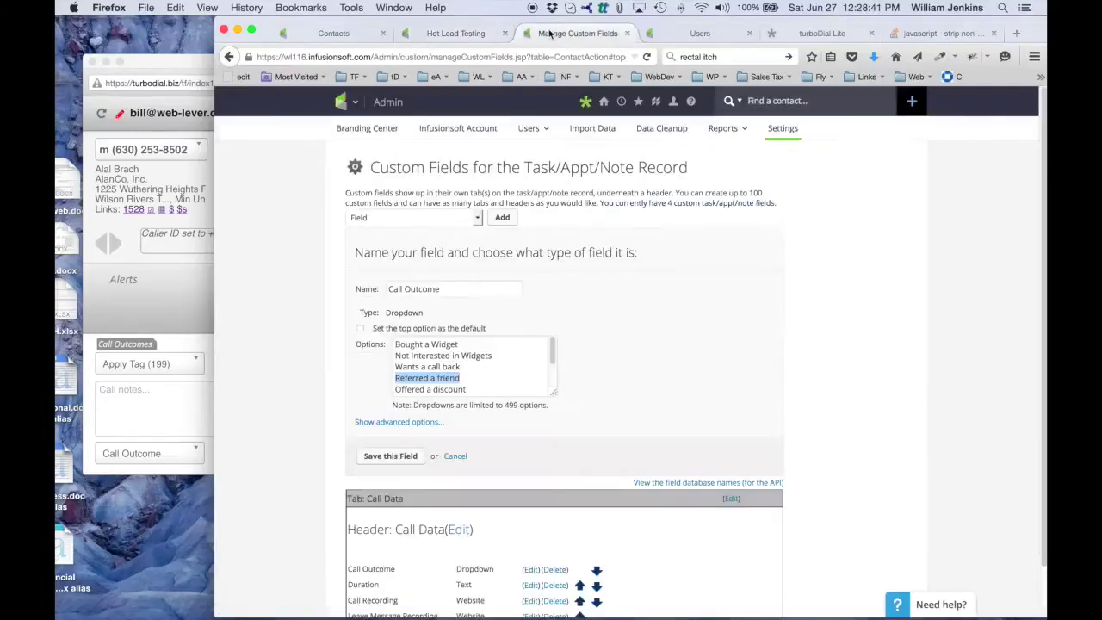
double_click(421, 389)
triple_click(422, 389)
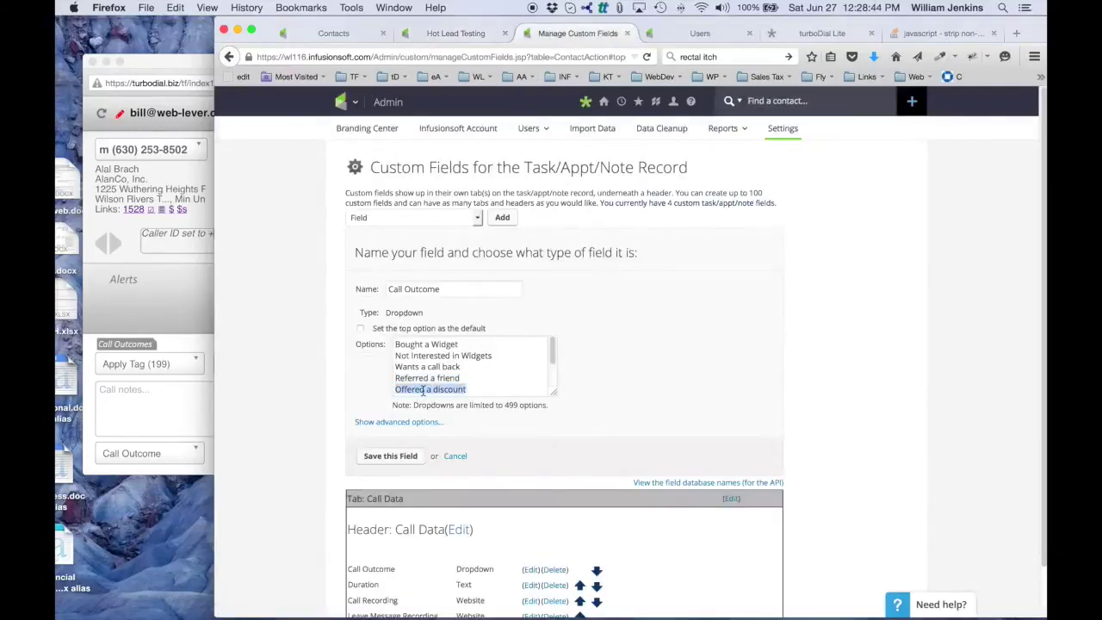
left_click(449, 34)
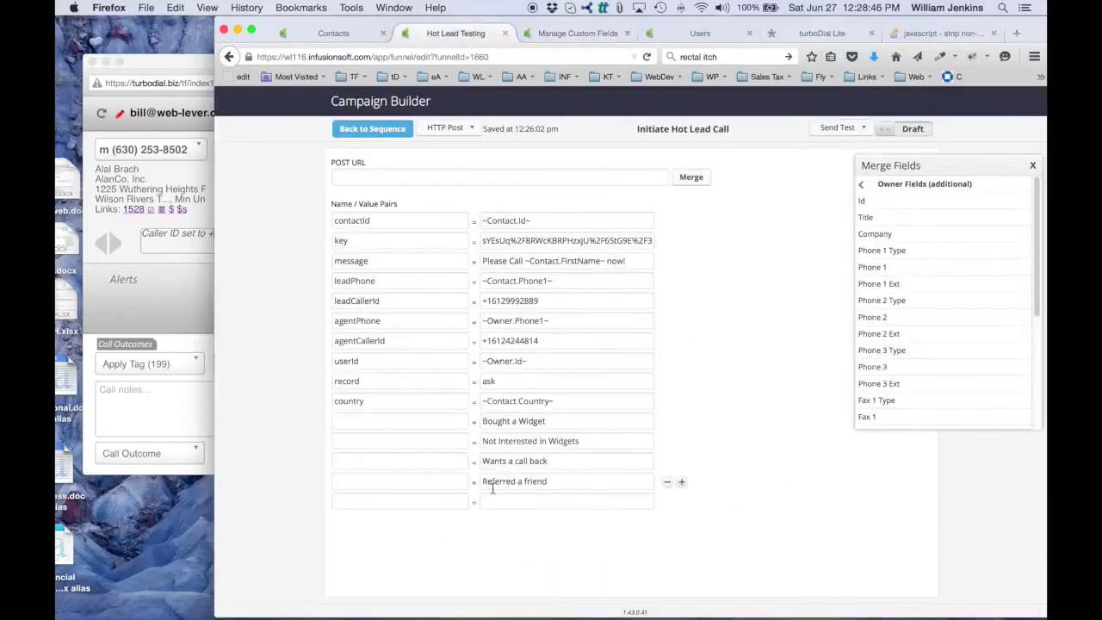
key("super+v")
- Copy the name CallOutcome0 from the Safari template into the name field beside Bought a Widget
key("ctrl+Left")
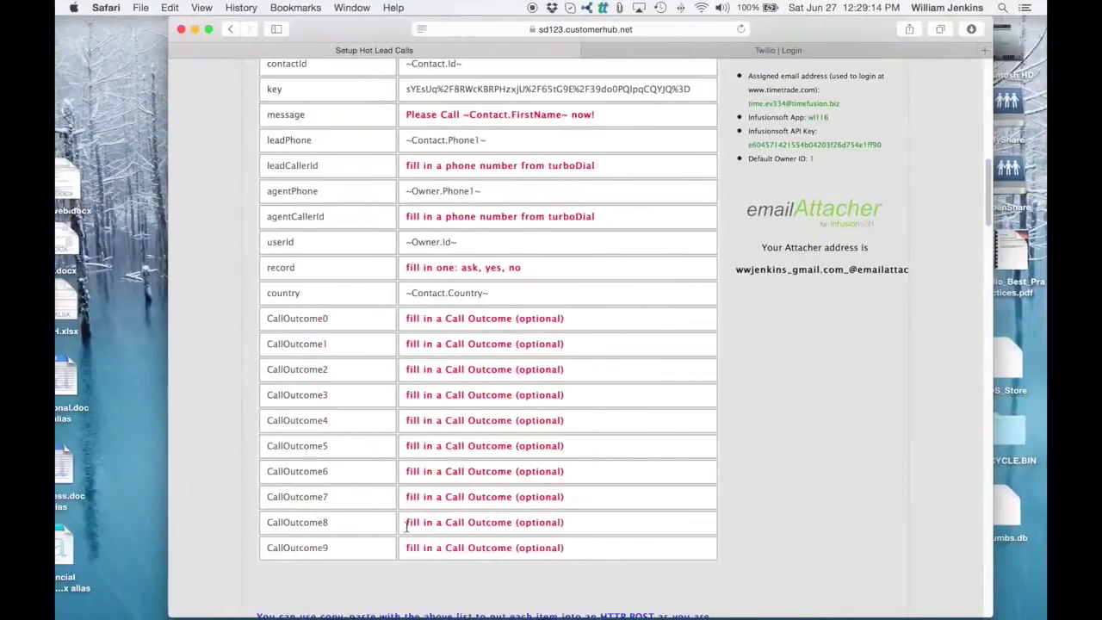
double_click(303, 318)
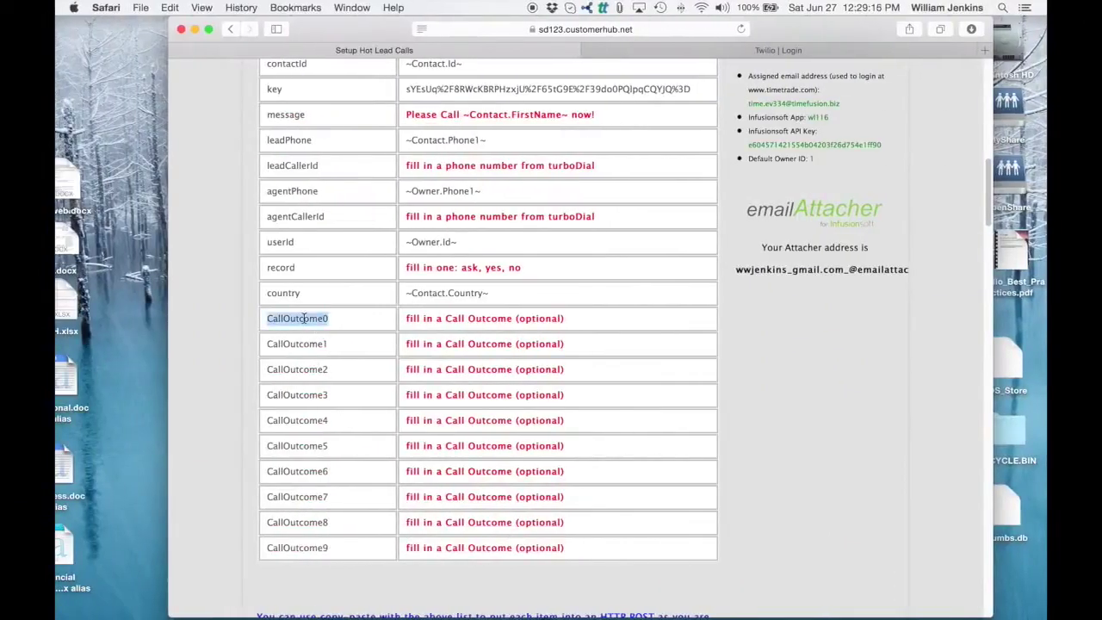
key("super+c")
key("ctrl+Right")
left_click(363, 422)
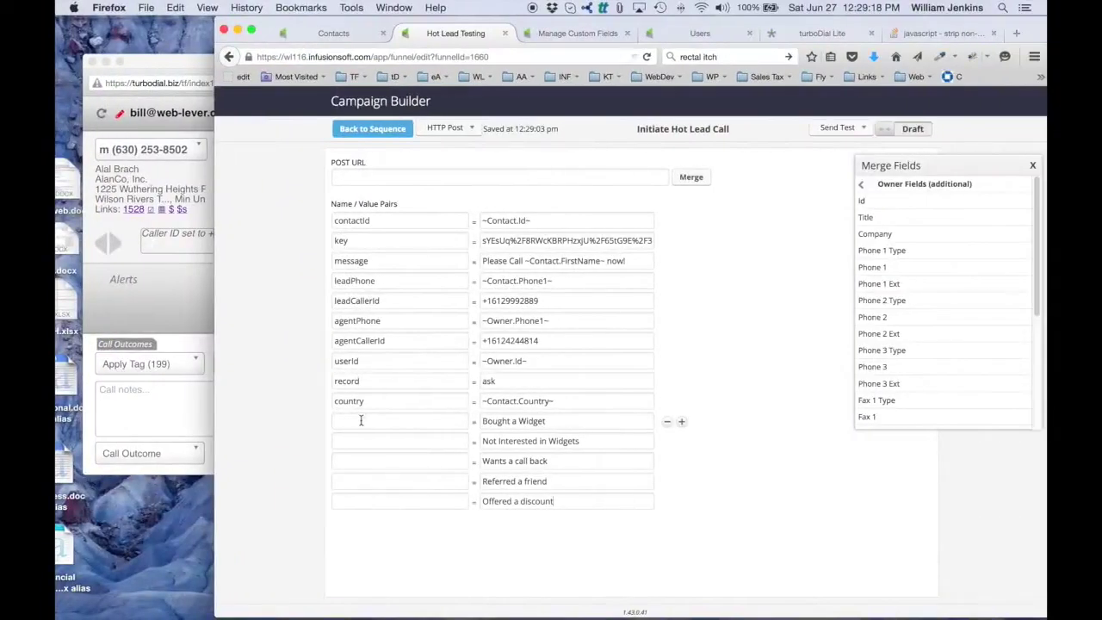
key("super+v")
- Copy the name CallOutcome1 from the Safari template into the name field beside Not Interested in Widgets
key("ctrl+Left")
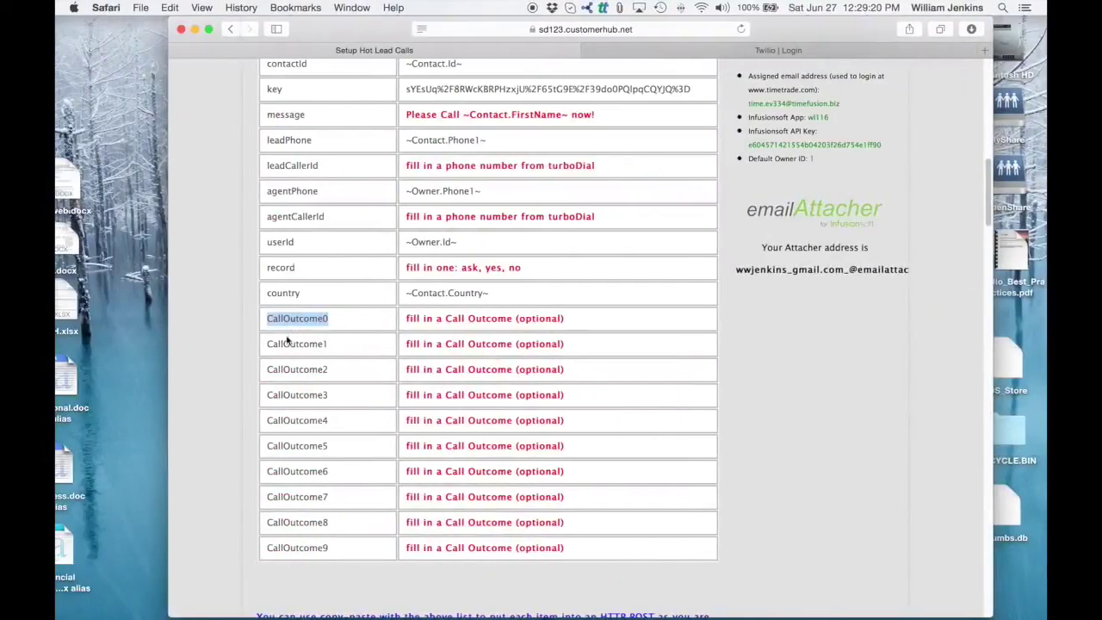
double_click(286, 342)
key("super+c")
key("ctrl+Right")
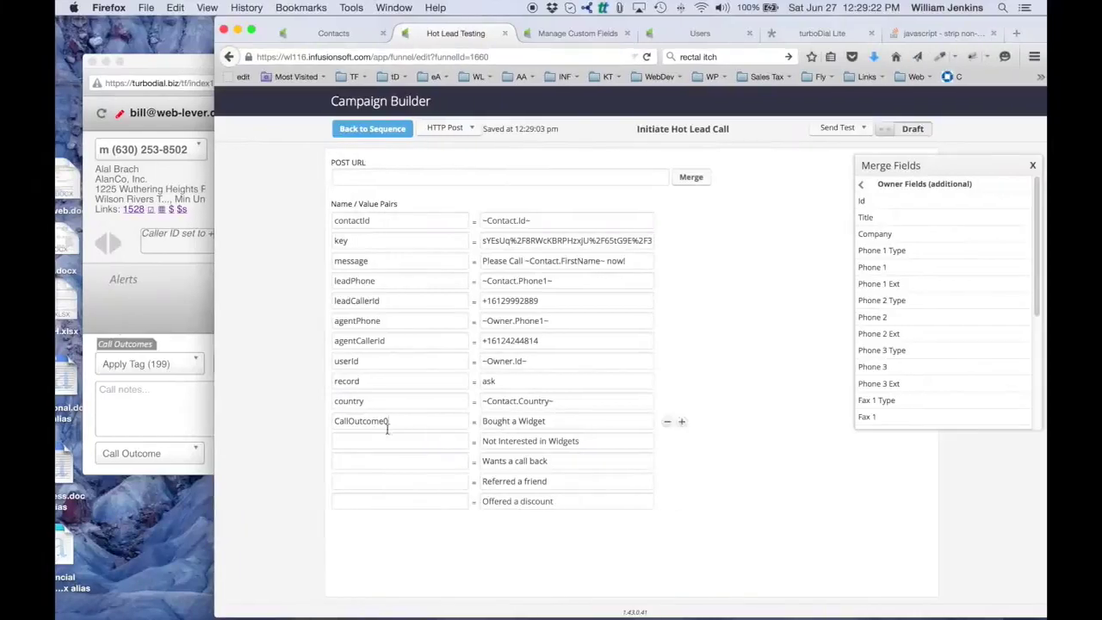
left_click(385, 439)
key("super+v")
- Copy the name CallOutcome2 from the Safari template into the name field beside Wants a call back
key("ctrl+Left")
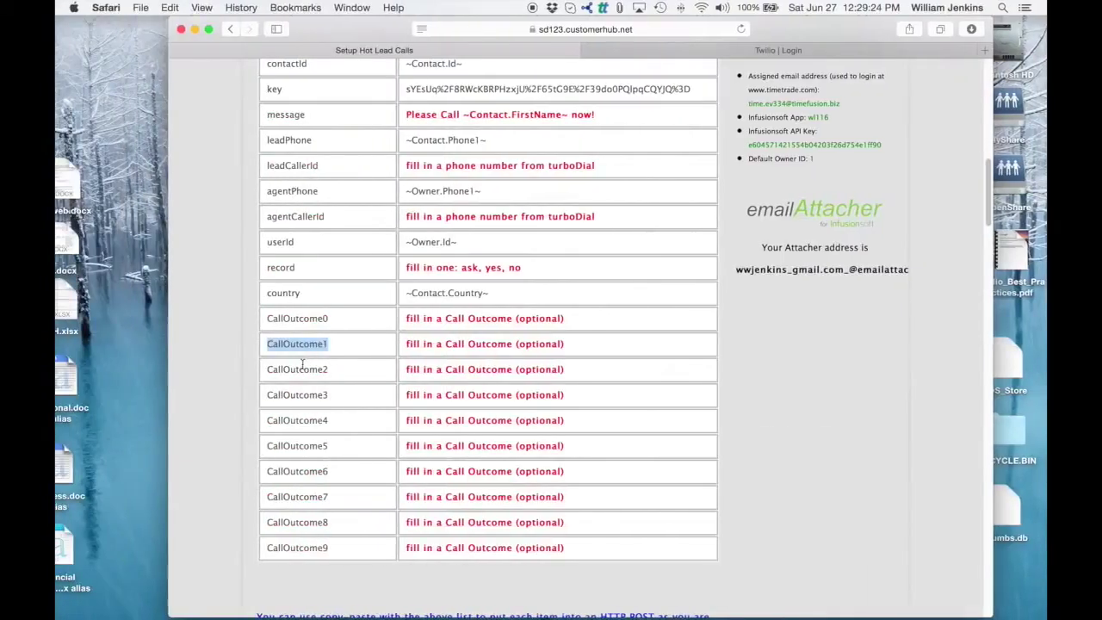
double_click(301, 368)
key("super+c")
key("ctrl+Right")
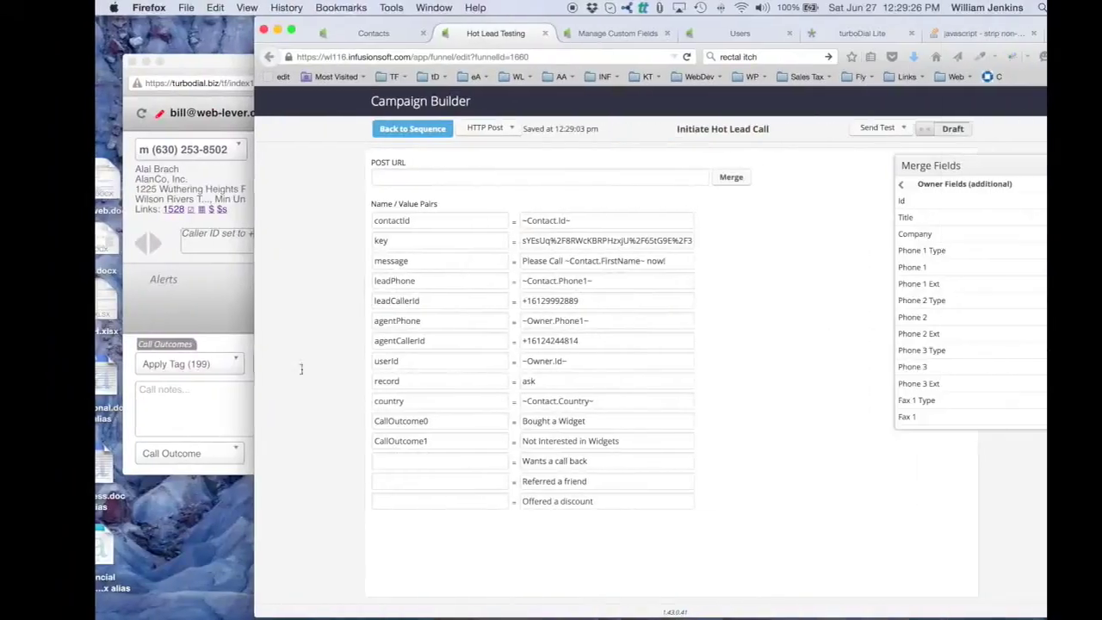
left_click(370, 461)
key("super+v")
- Copy the name CallOutcome3 from the Safari template into the name field beside Referred a friend
key("ctrl+Left")
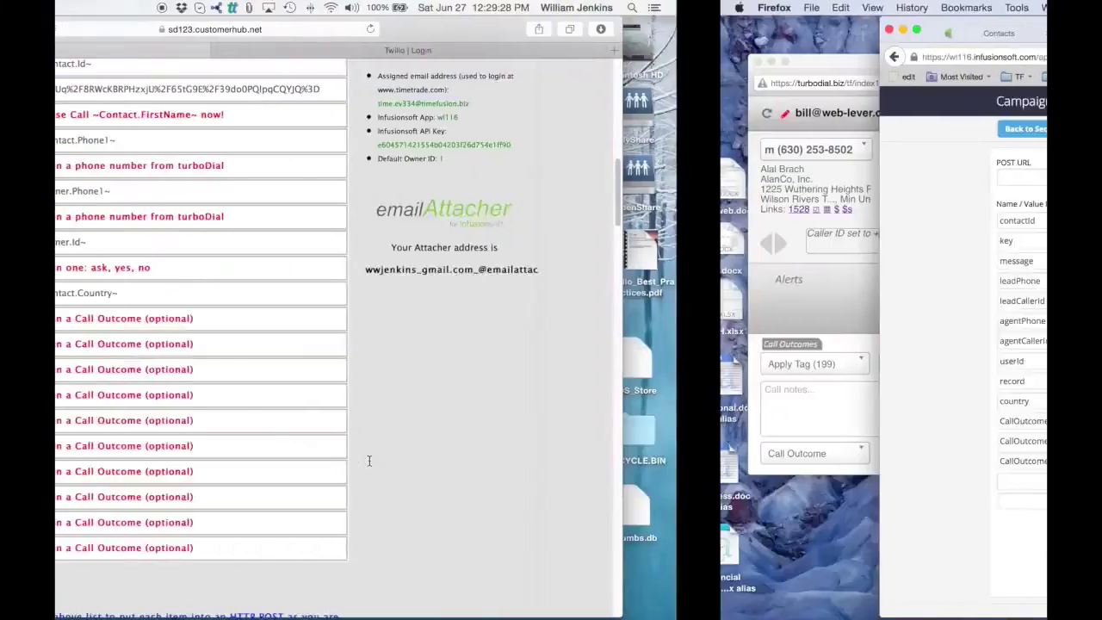
double_click(297, 394)
key("super+c")
key("ctrl+Right")
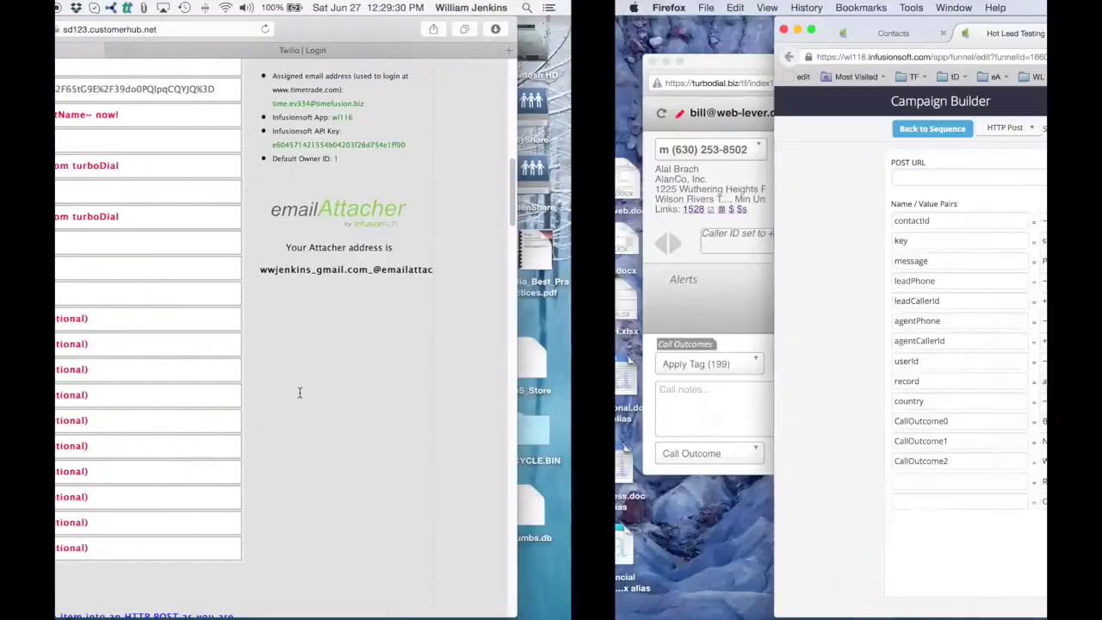
left_click(359, 481)
key("super+v")
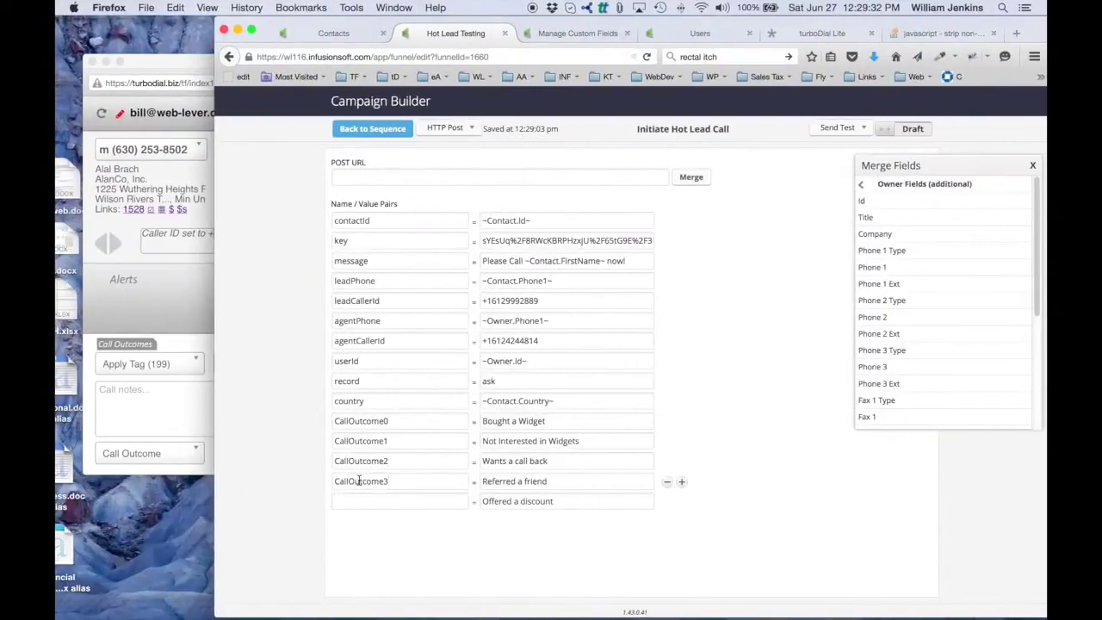
- Copy the name CallOutcome4 from the Safari template into the name field beside Offered a discount
key("ctrl+Left")
double_click(297, 420)
key("super+c")
key("ctrl+Right")
key("super+v")
left_click(356, 178)
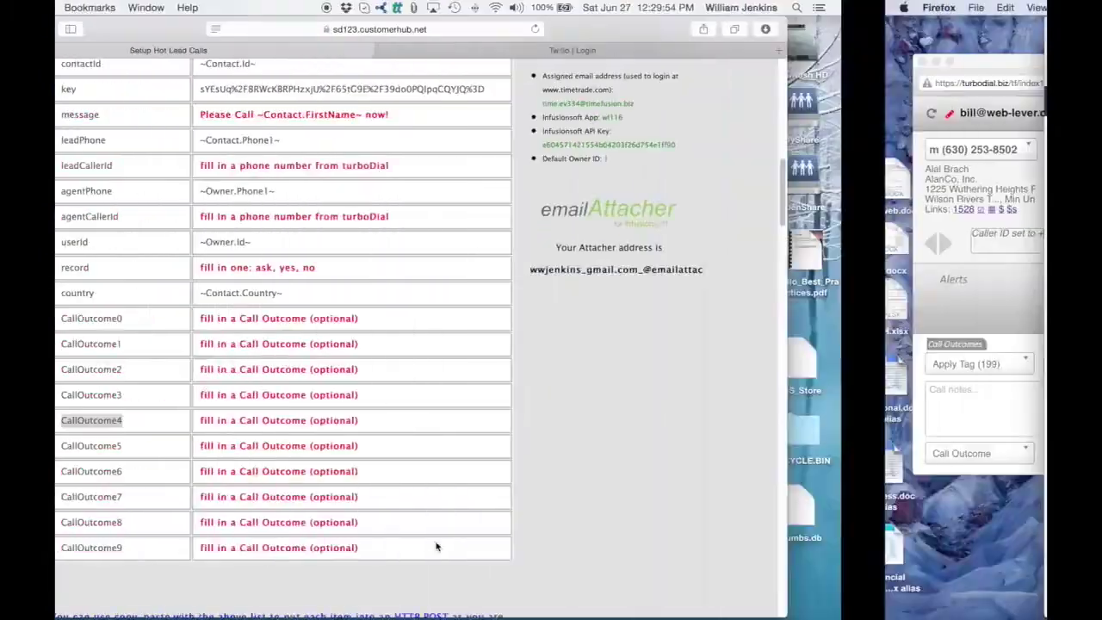
scroll(430, 413, "up", 5)
scroll(430, 412, "up", 5)
scroll(404, 387, "down", 5)
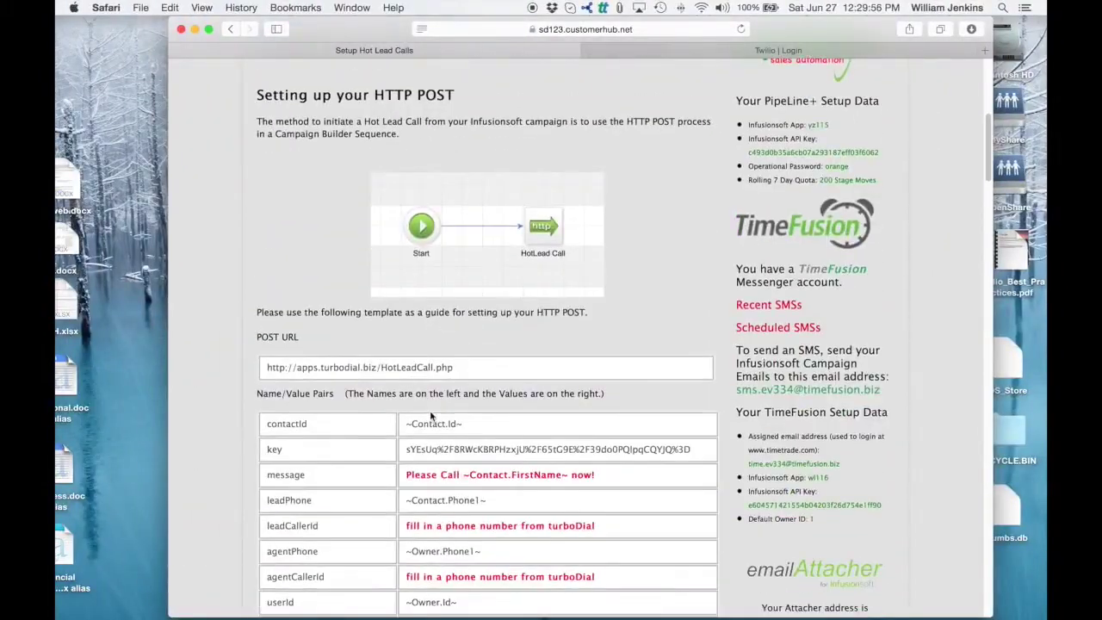
triple_click(374, 366)
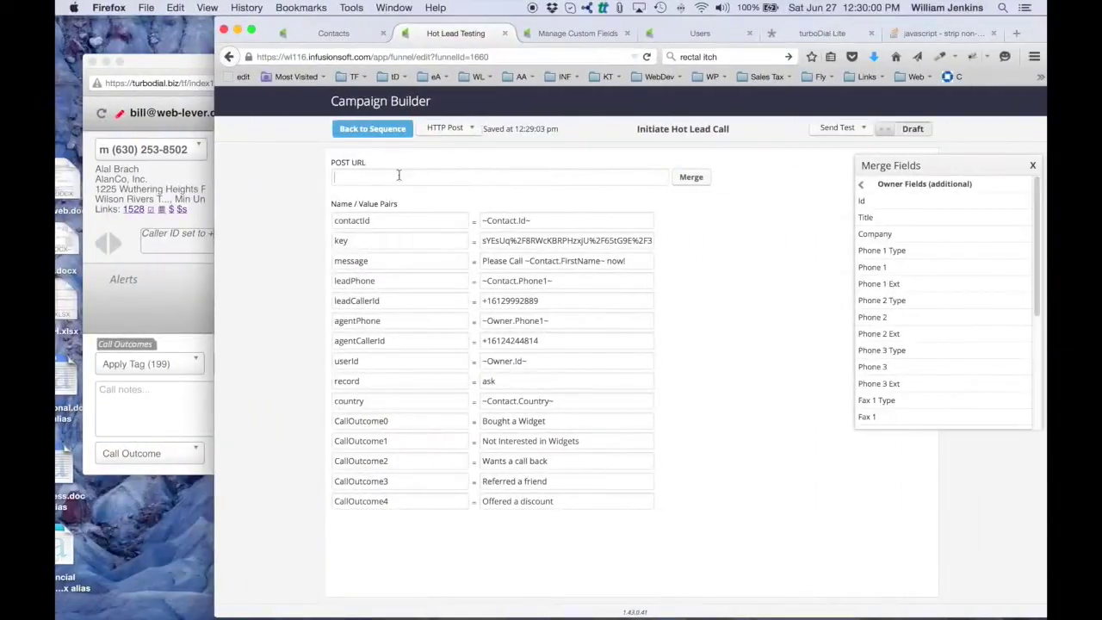
key("super+v")
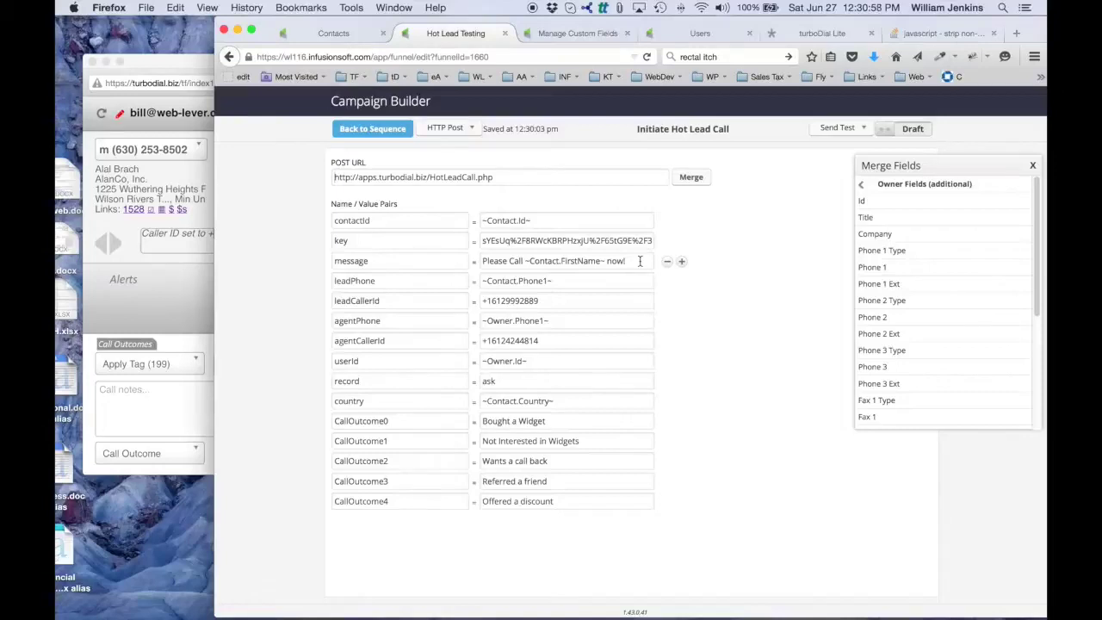
- Review the leadPhone, leadCallerId, record and userId values of the HTTP post
left_click(547, 280)
left_click_drag(547, 280, 486, 280)
triple_click(520, 300)
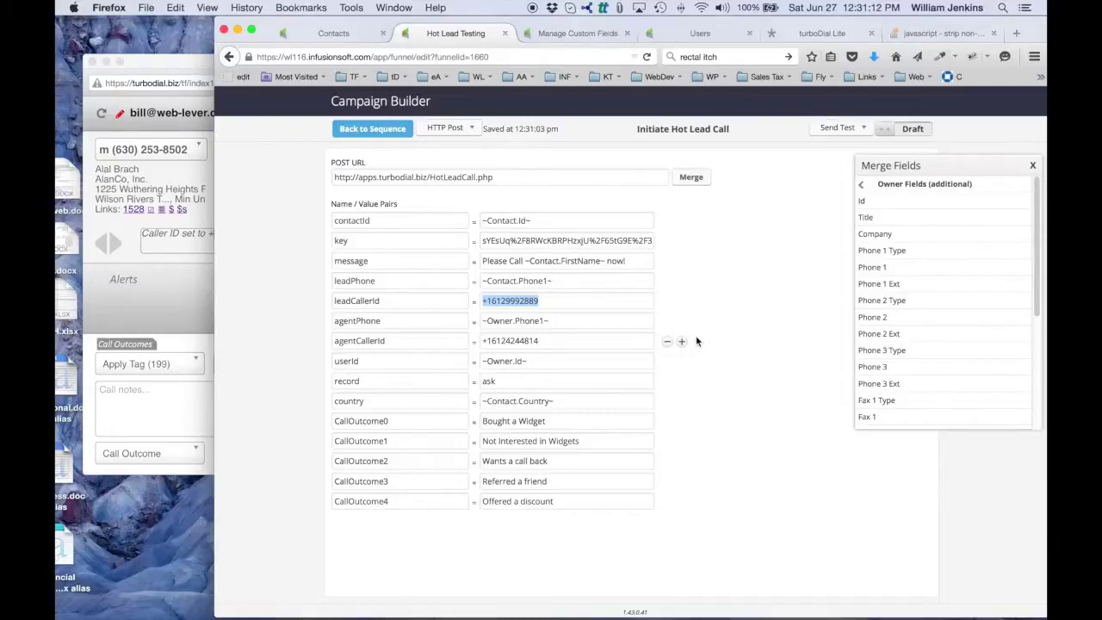
double_click(498, 381)
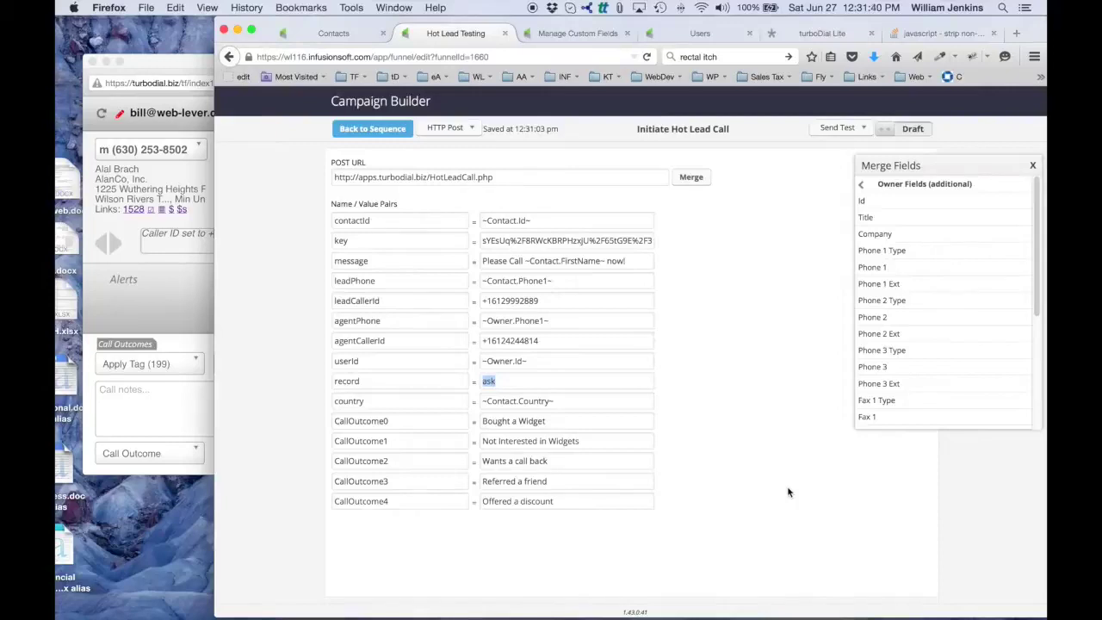
left_click(495, 361)
- Mark the Initiate Hot Lead Call HTTP post and its sequence as Ready, returning to the campaign overview
left_click(885, 132)
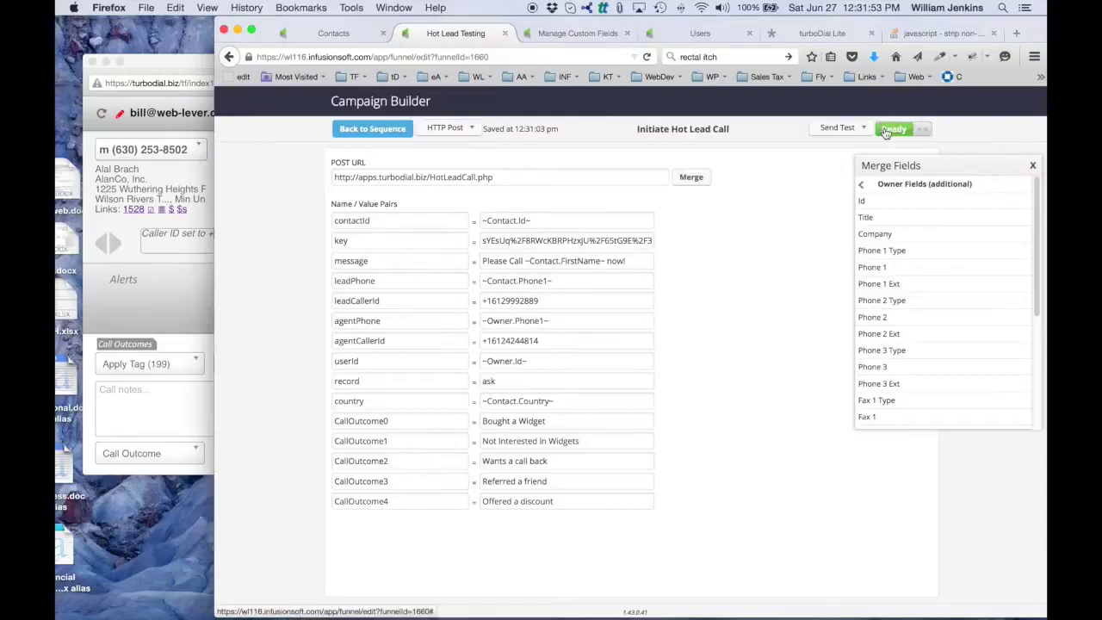
left_click(368, 130)
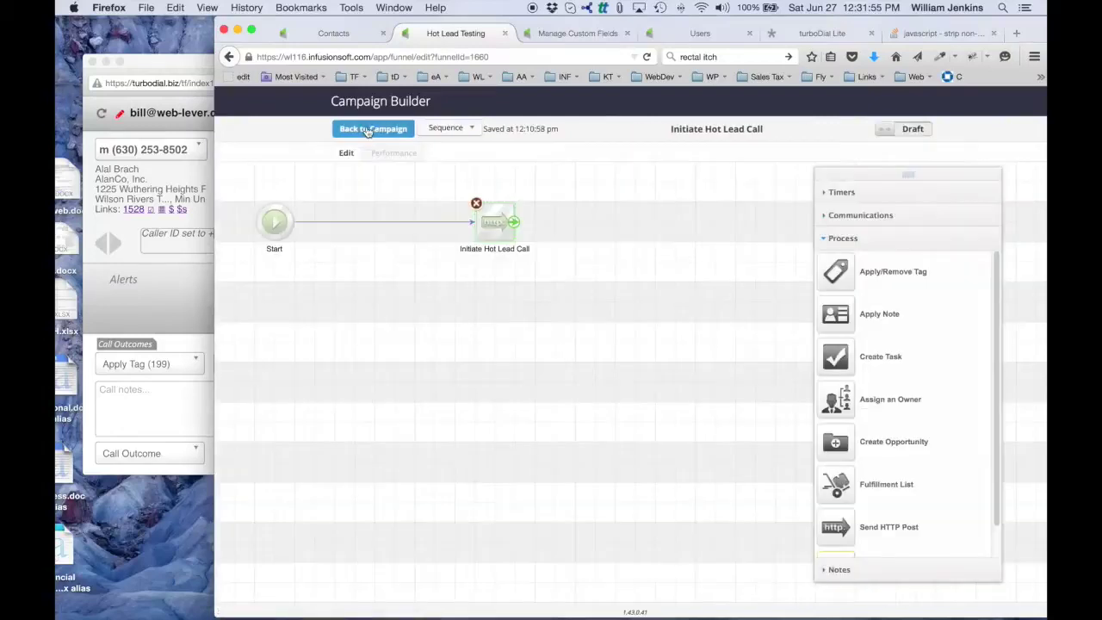
left_click(883, 130)
left_click(371, 128)
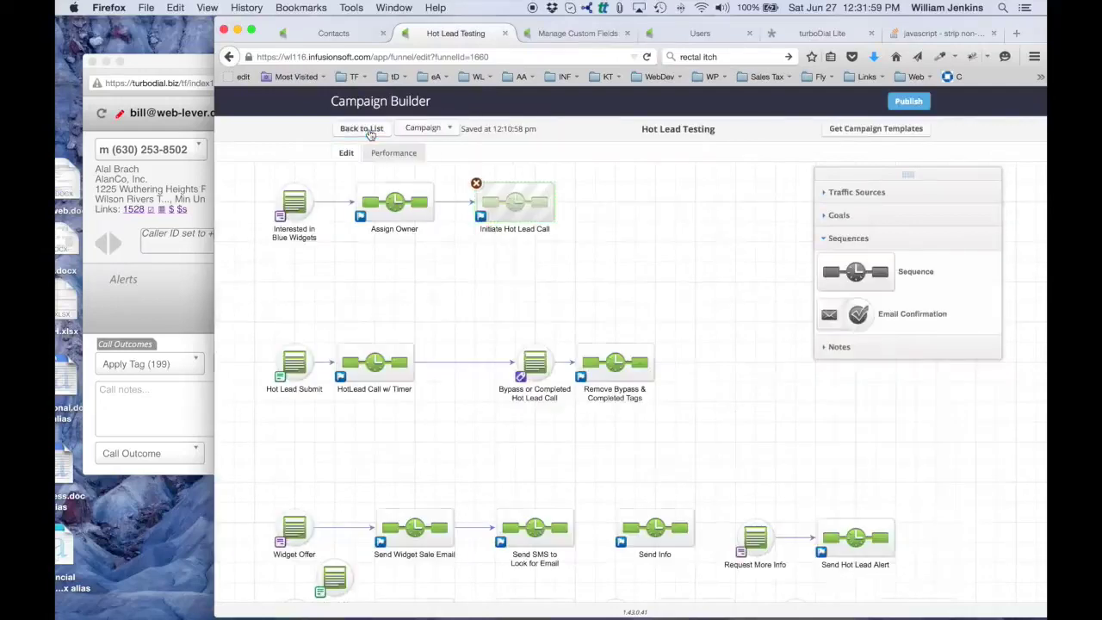
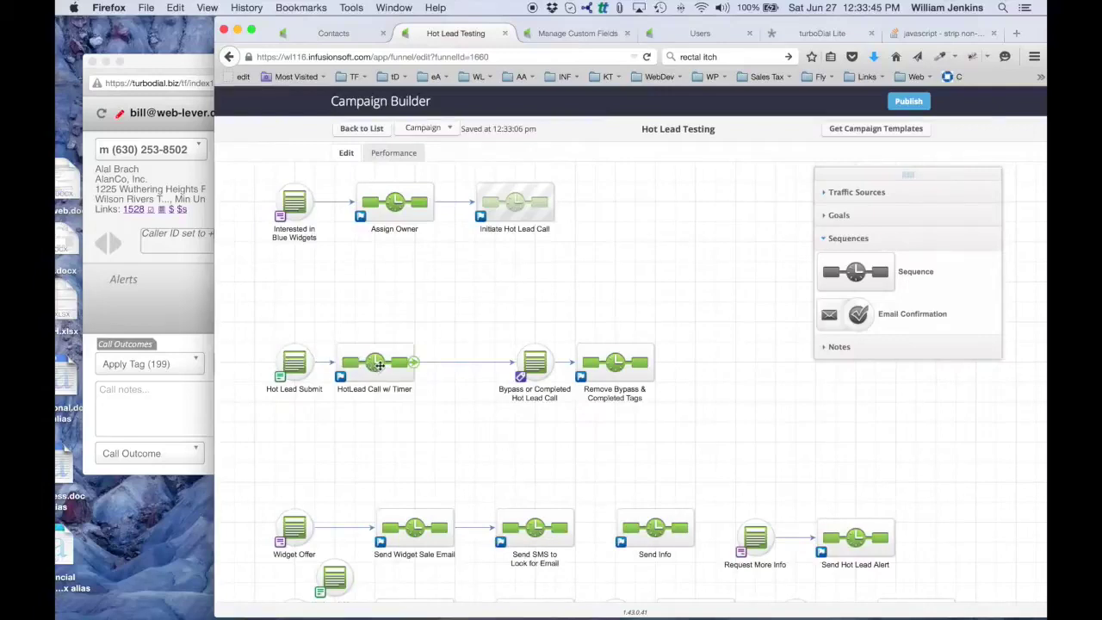
- Examine the HotLead Call w/ Timer sequence and the tags configured for the Bypass or Completed Hot Lead Call goal
double_click(379, 364)
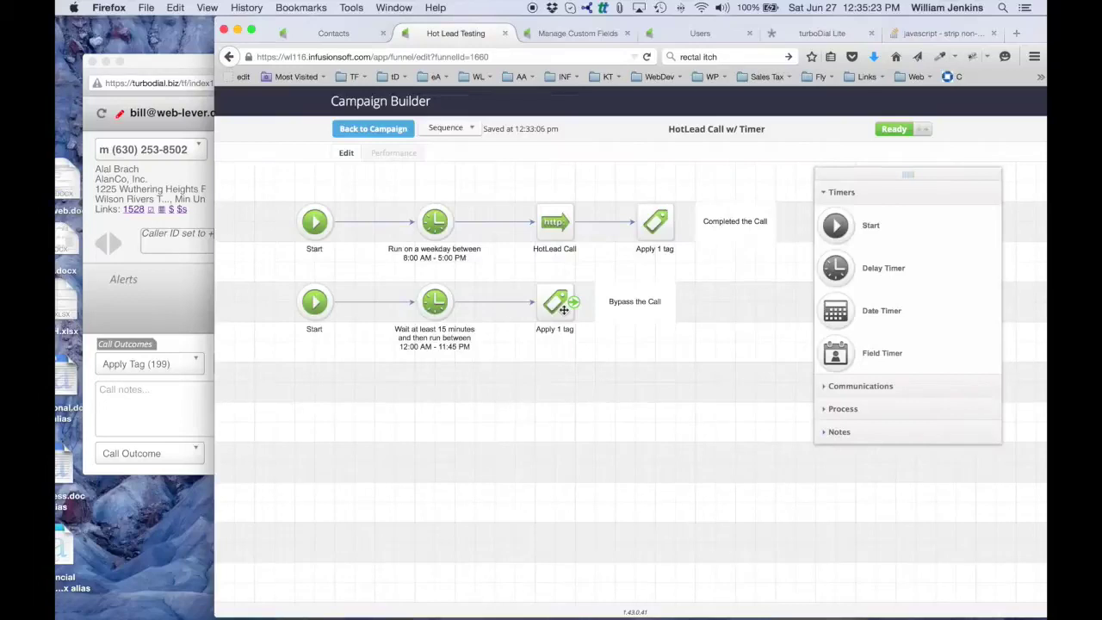
left_click(373, 130)
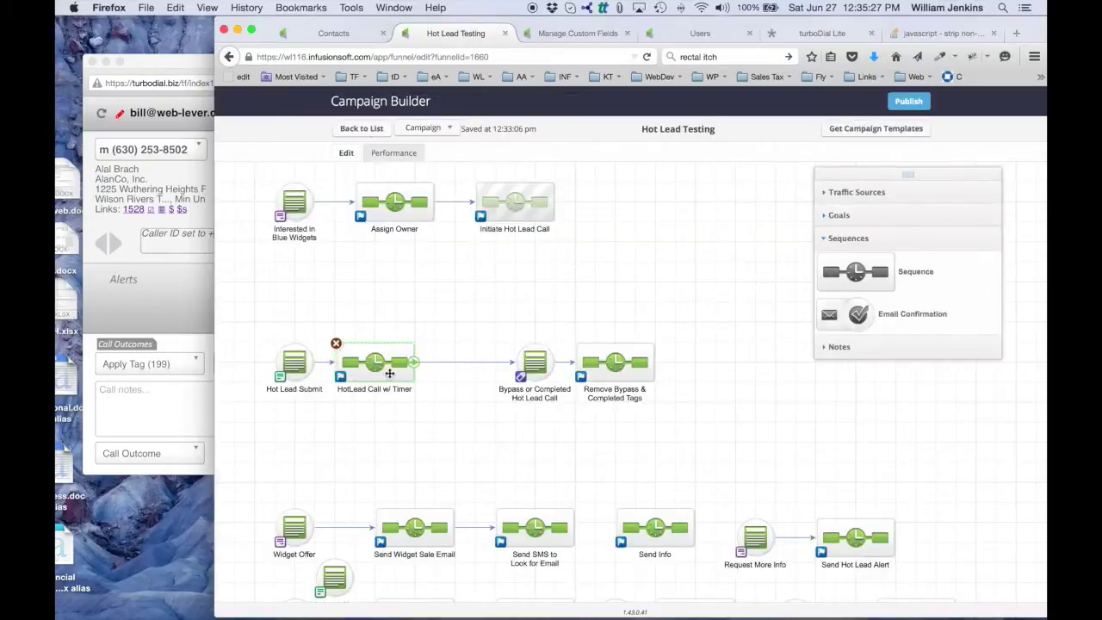
double_click(534, 362)
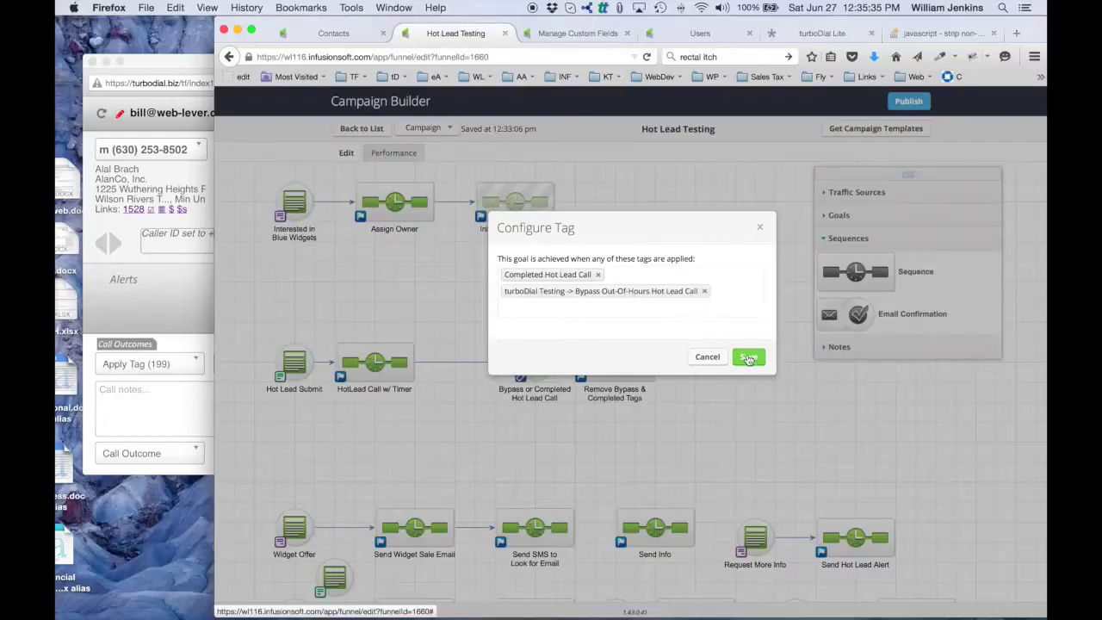
left_click(713, 357)
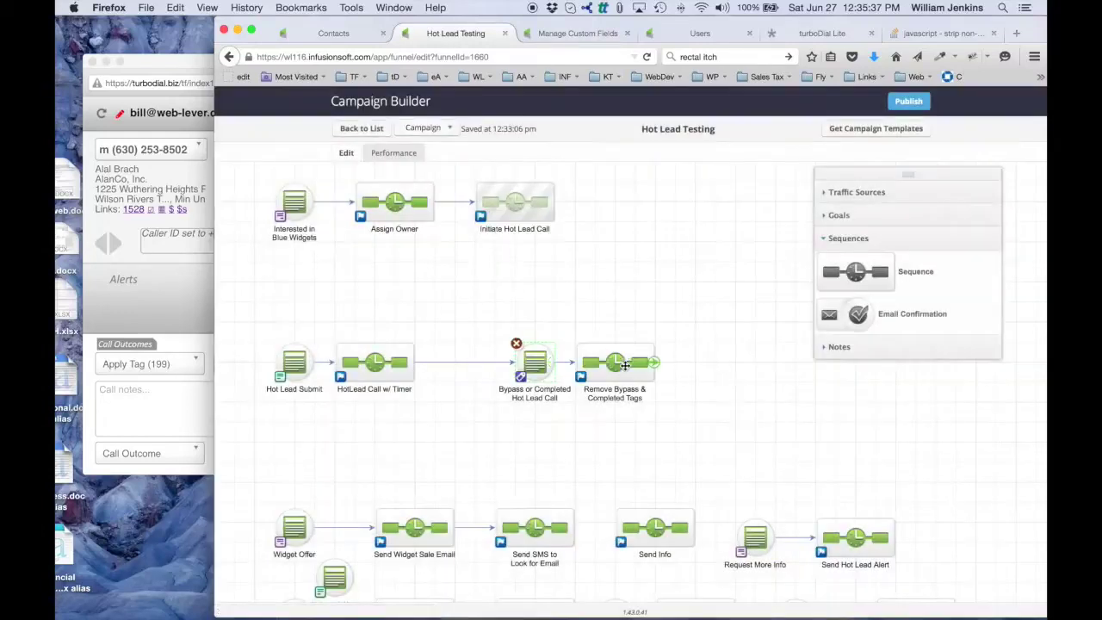
double_click(376, 365)
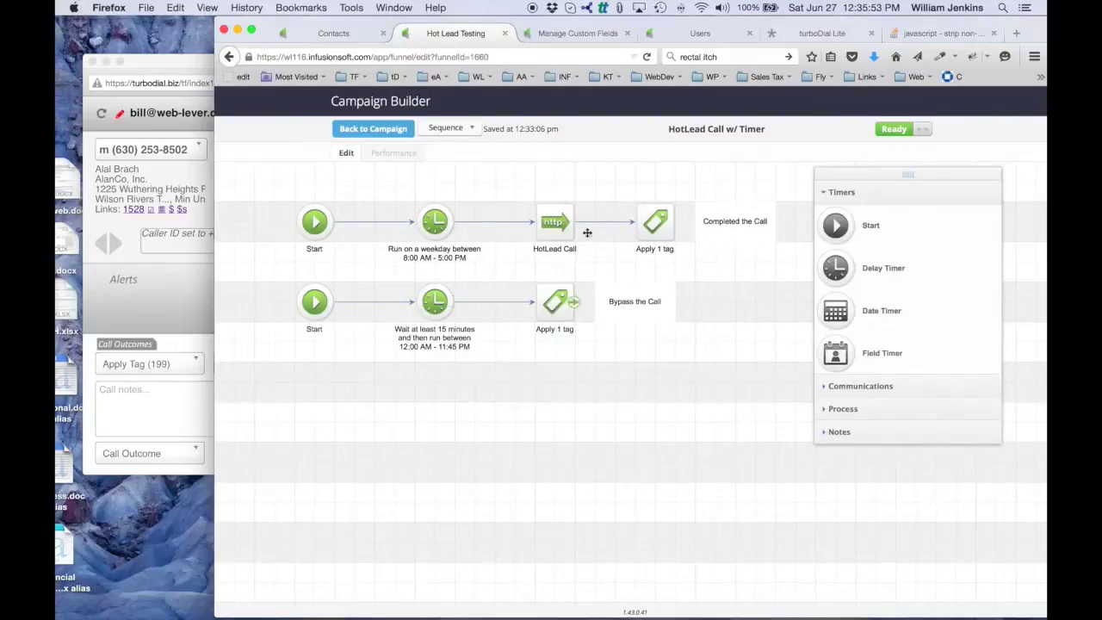
left_click(345, 131)
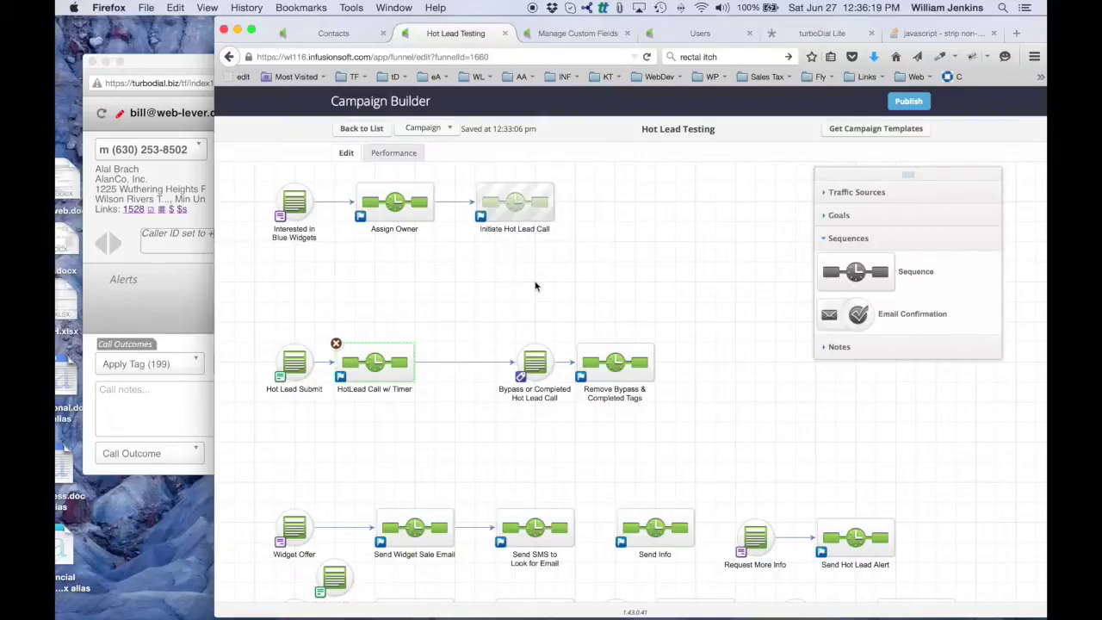
- Examine the Remove Bypass & Completed Tags sequence and return to the campaign overview
mouse_move(613, 362)
double_click(628, 362)
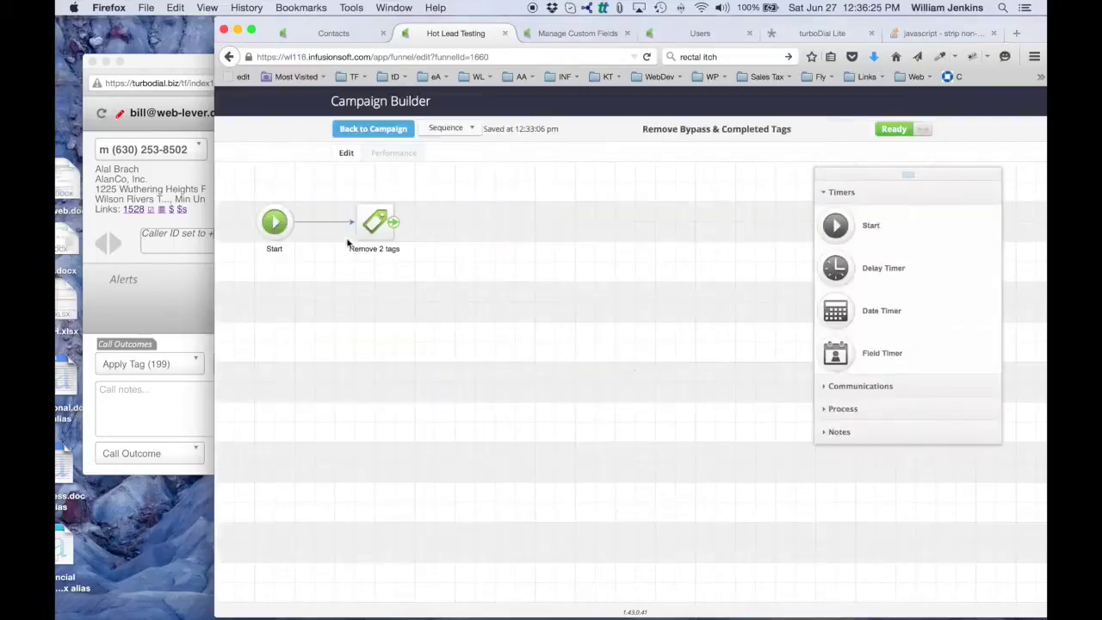
left_click(374, 129)
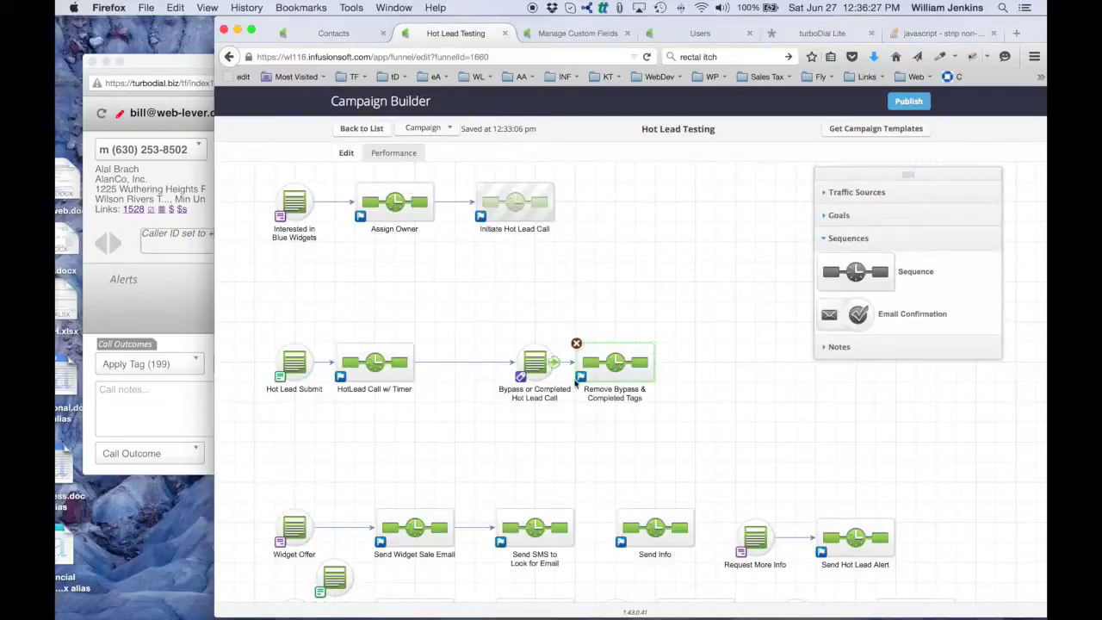